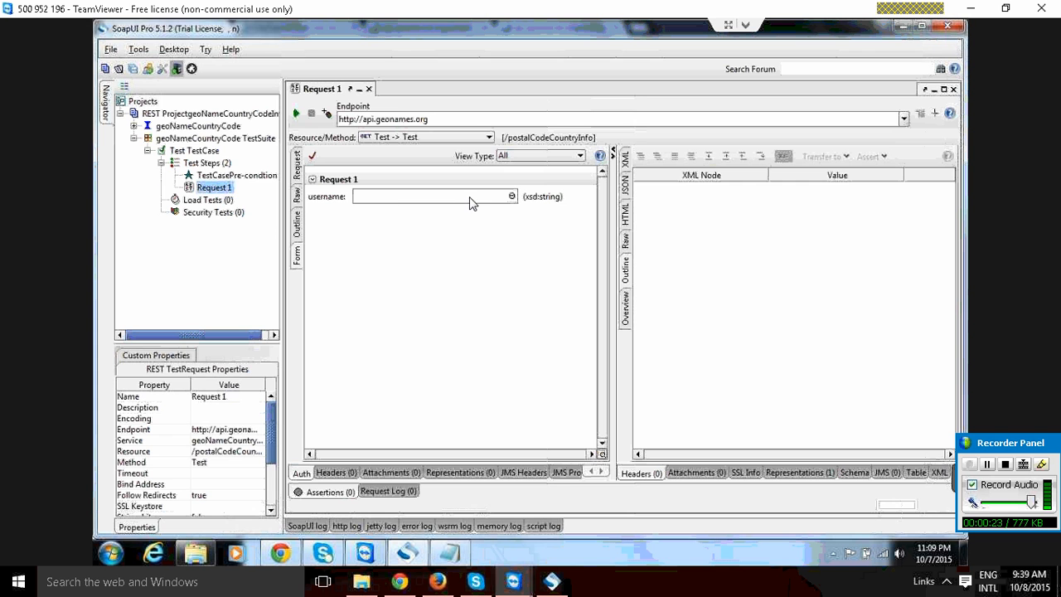
# Examine the Get Data sources offered for Request 1's username parameter, including the project-level properties.
pyautogui.click(474, 204)
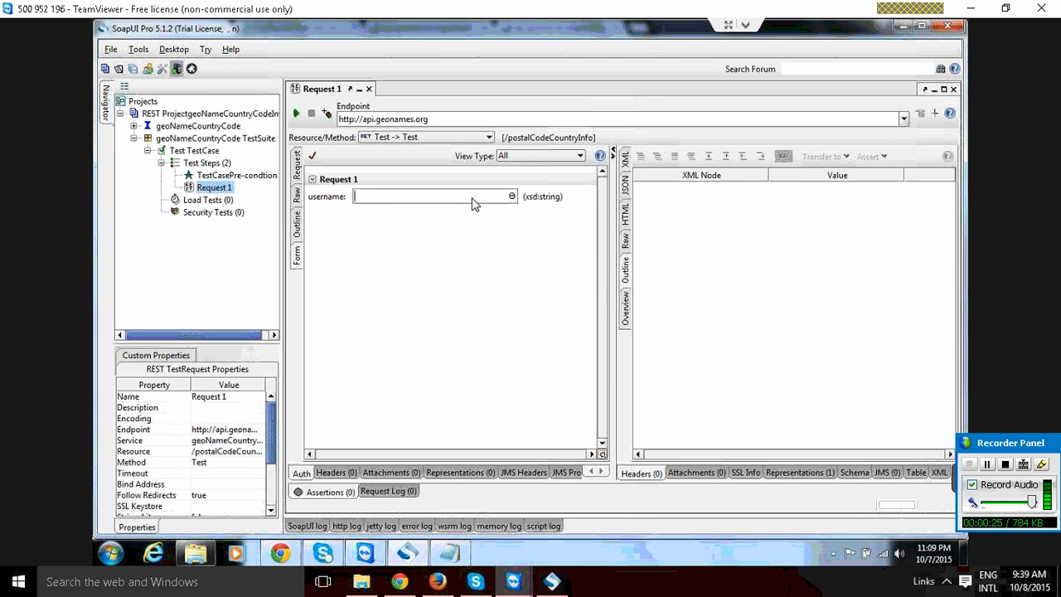
pyautogui.rightClick(474, 204)
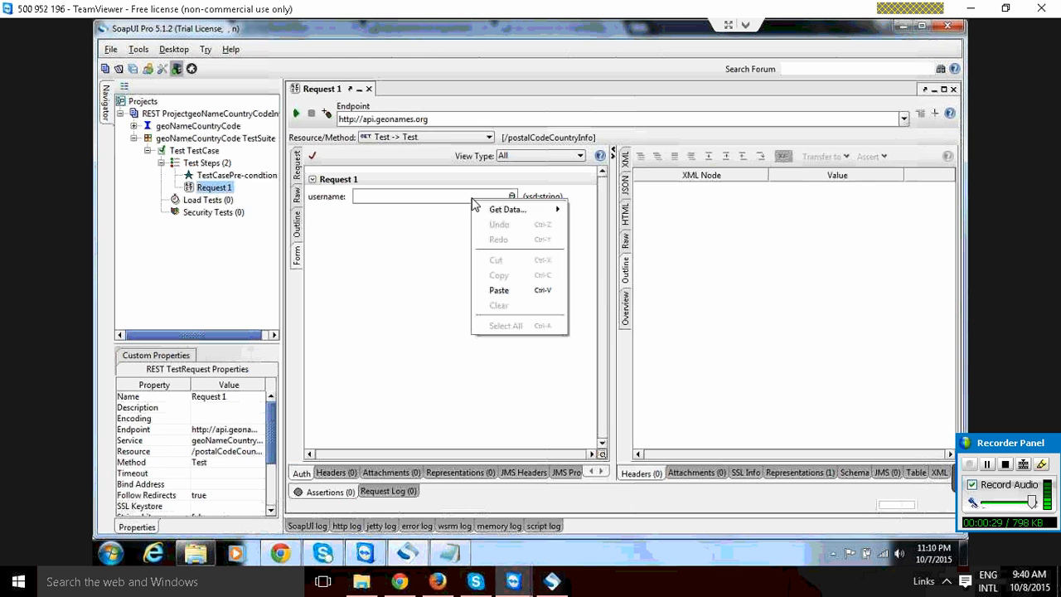
pyautogui.moveTo(491, 213)
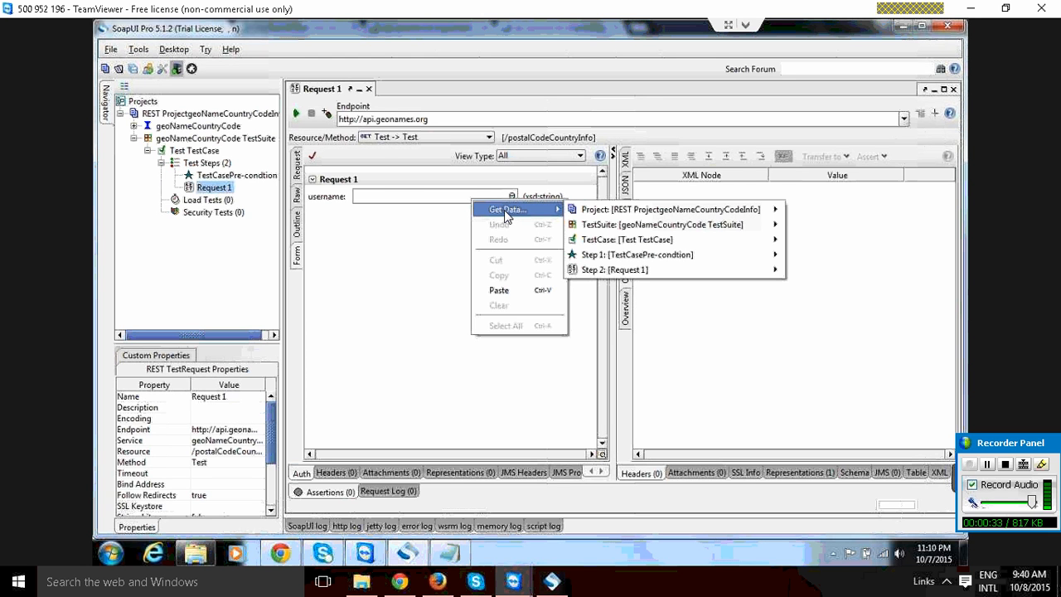
pyautogui.moveTo(599, 213)
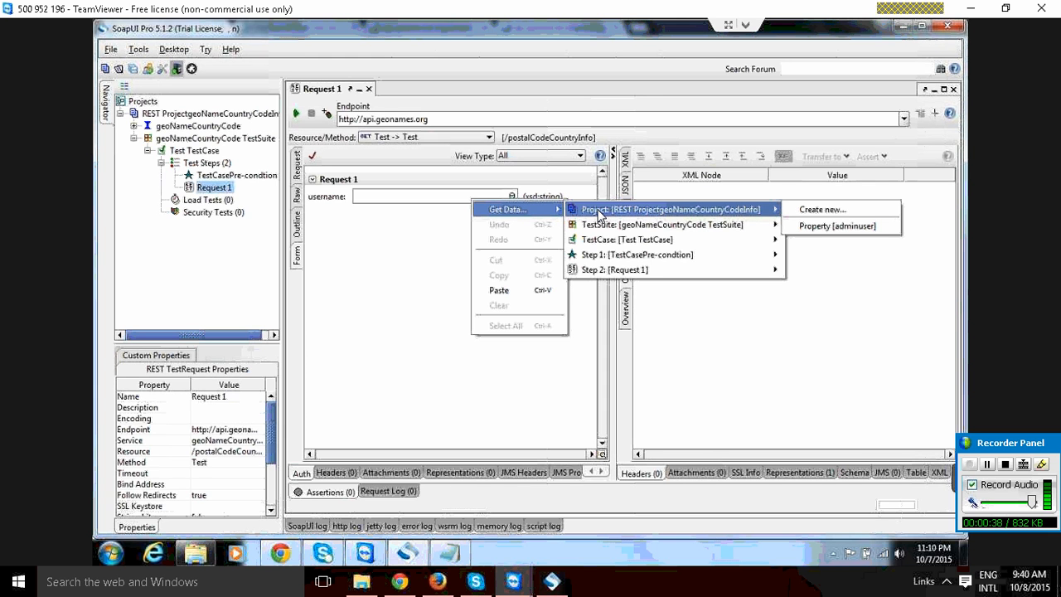
pyautogui.click(412, 353)
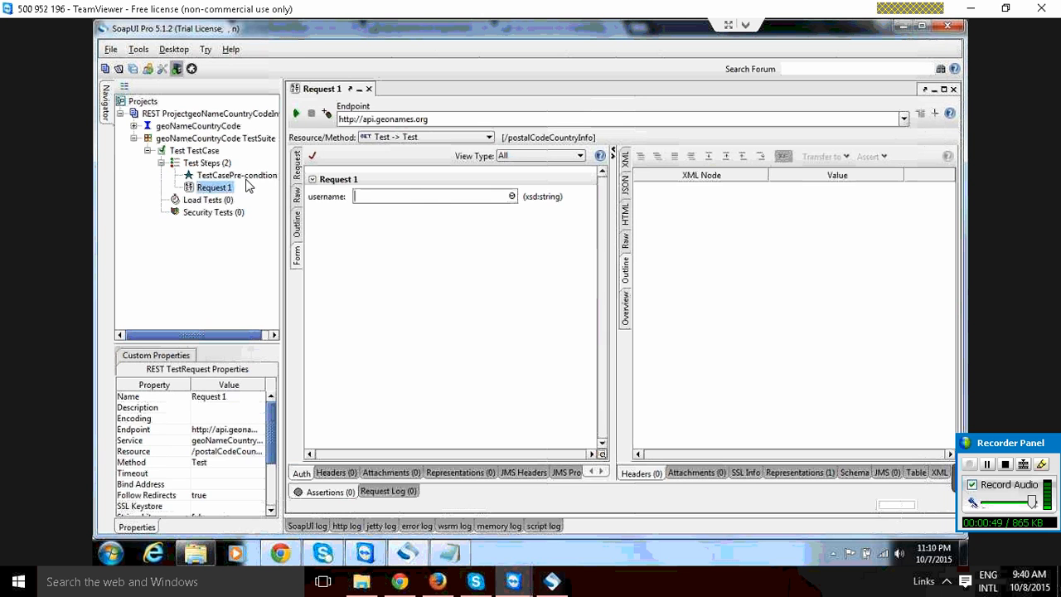
pyautogui.rightClick(422, 197)
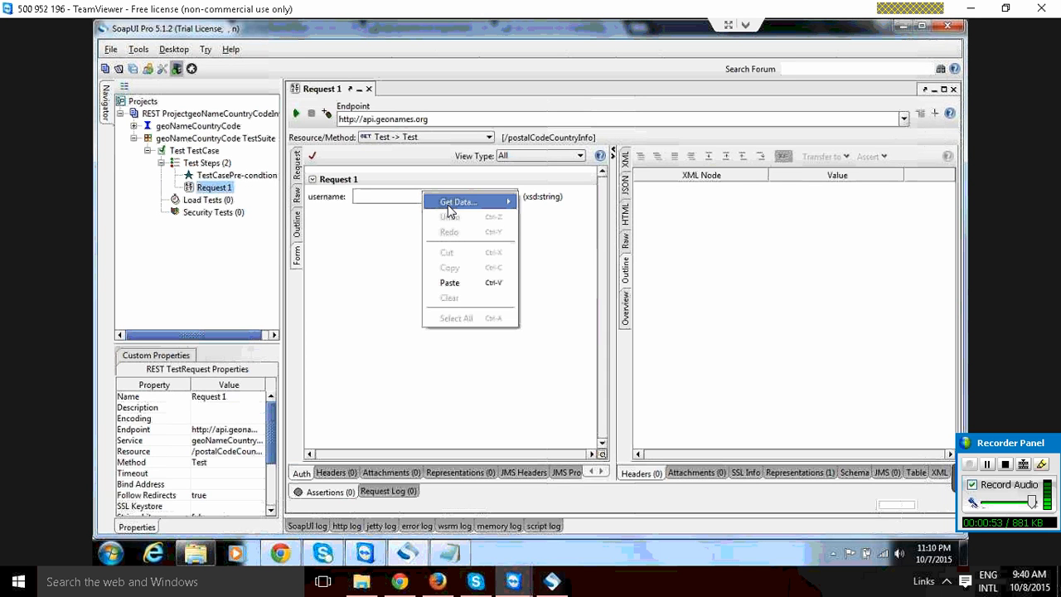
pyautogui.moveTo(448, 211)
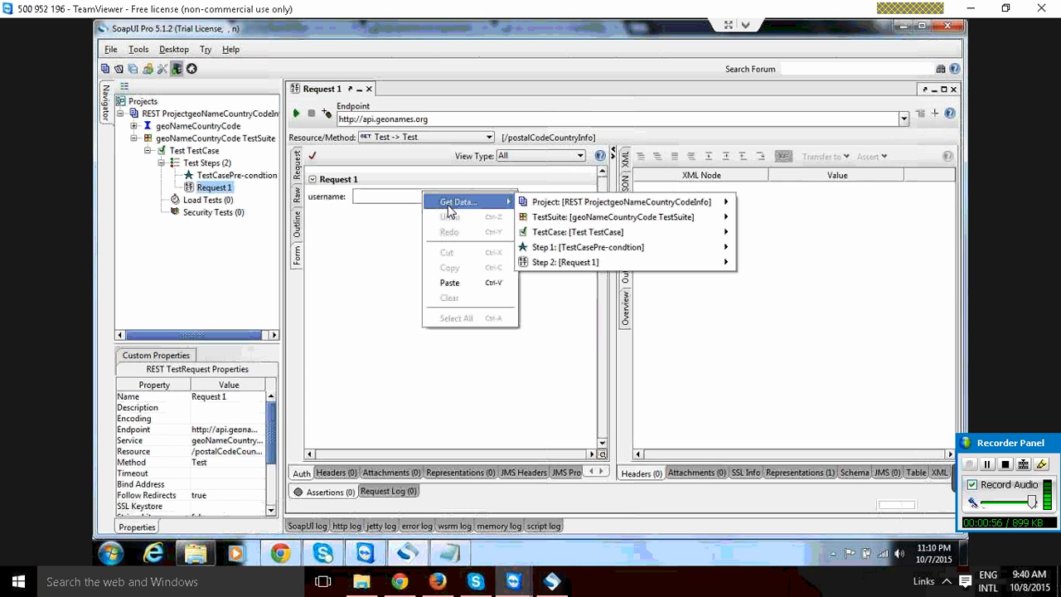
pyautogui.moveTo(570, 203)
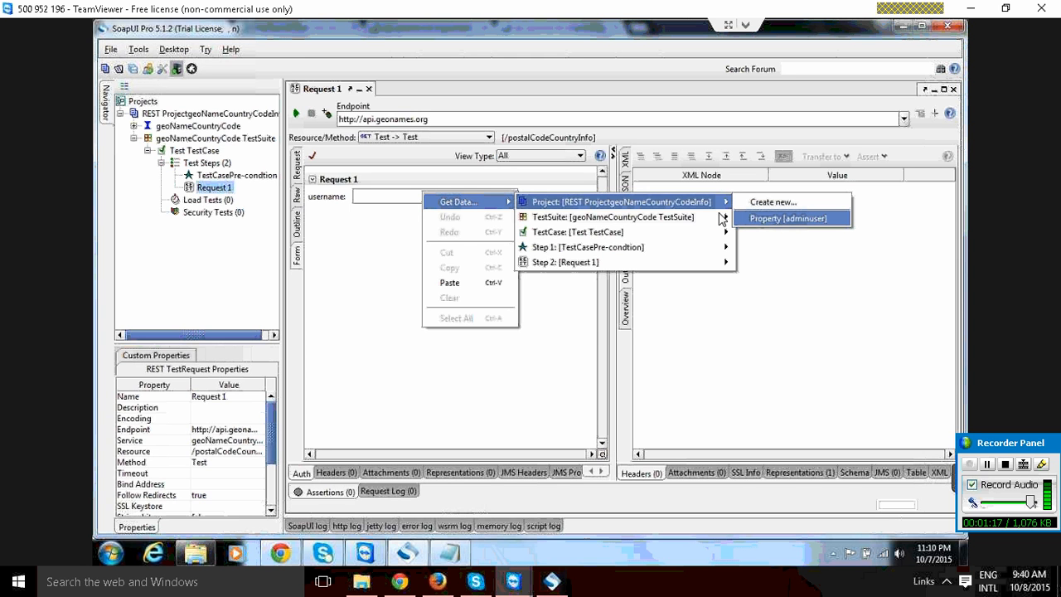
pyautogui.click(706, 324)
# Inspect the custom properties of the REST ProjectgeoNameCountryCodeInfo project, checking the adminuser entry.
pyautogui.click(205, 116)
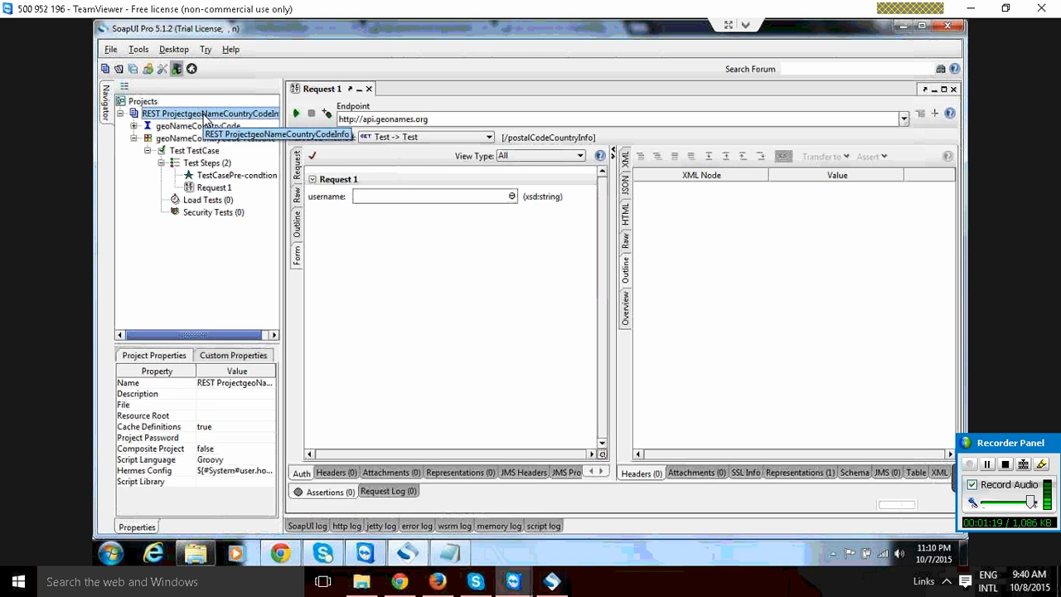
pyautogui.click(229, 356)
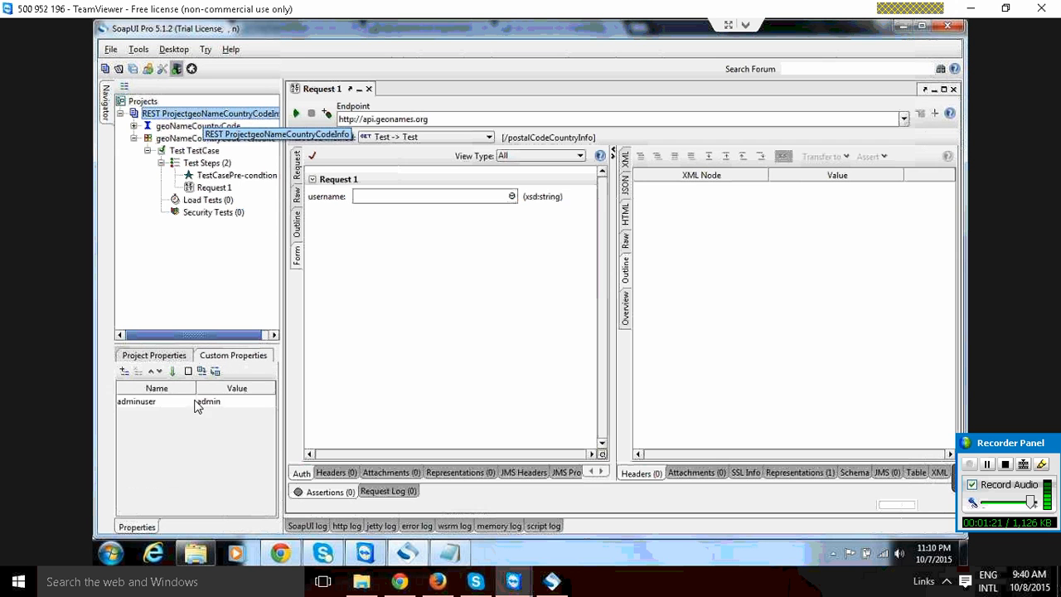
pyautogui.click(161, 403)
pyautogui.click(212, 401)
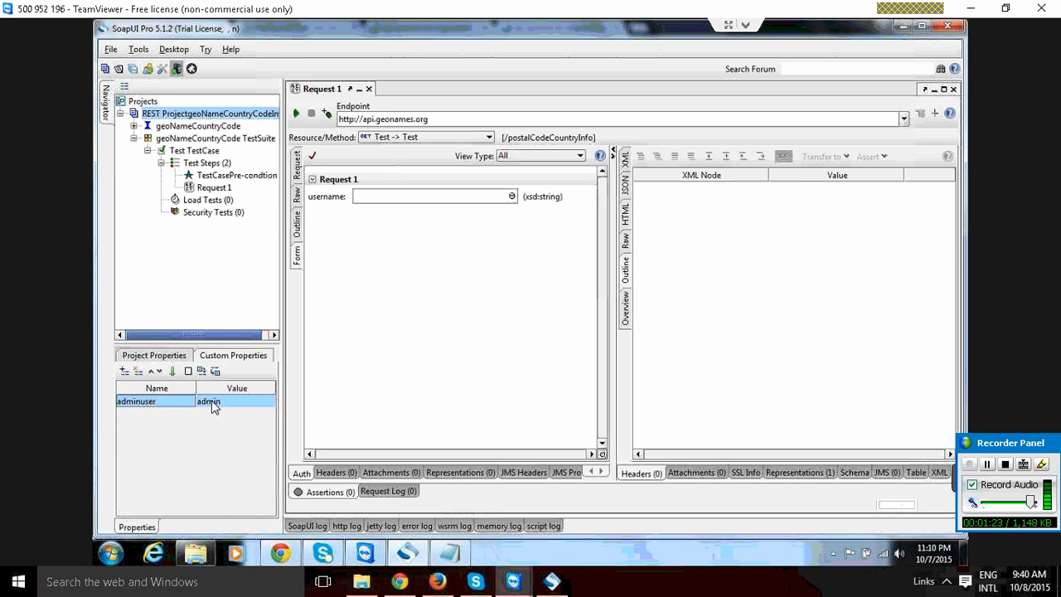
pyautogui.click(175, 400)
pyautogui.click(172, 404)
# Inspect the custom properties of the geoNameCountryCode TestSuite and of its Test TestCase.
pyautogui.click(224, 146)
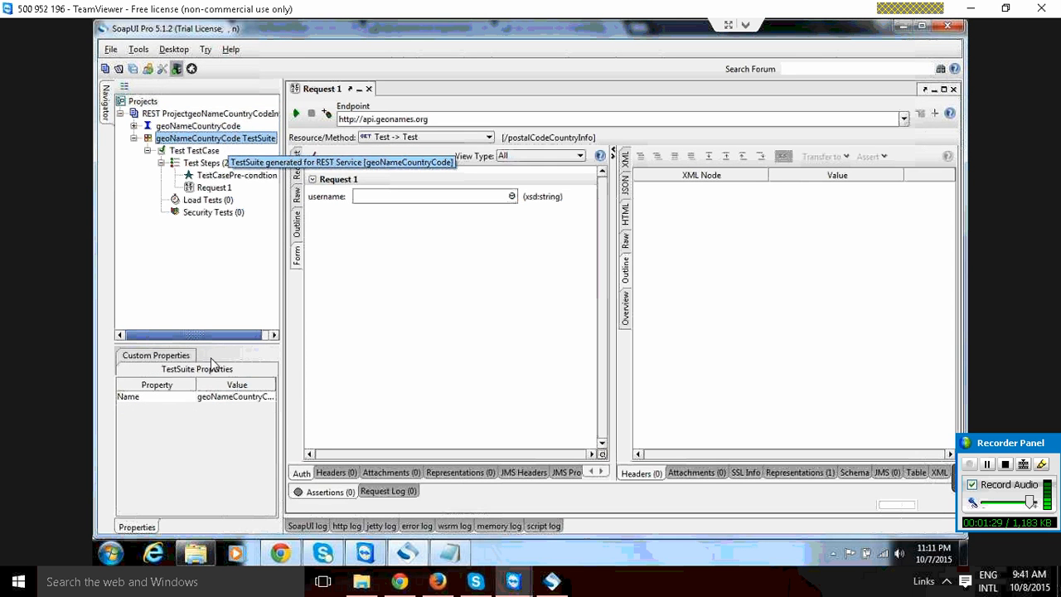
pyautogui.click(159, 399)
pyautogui.click(161, 354)
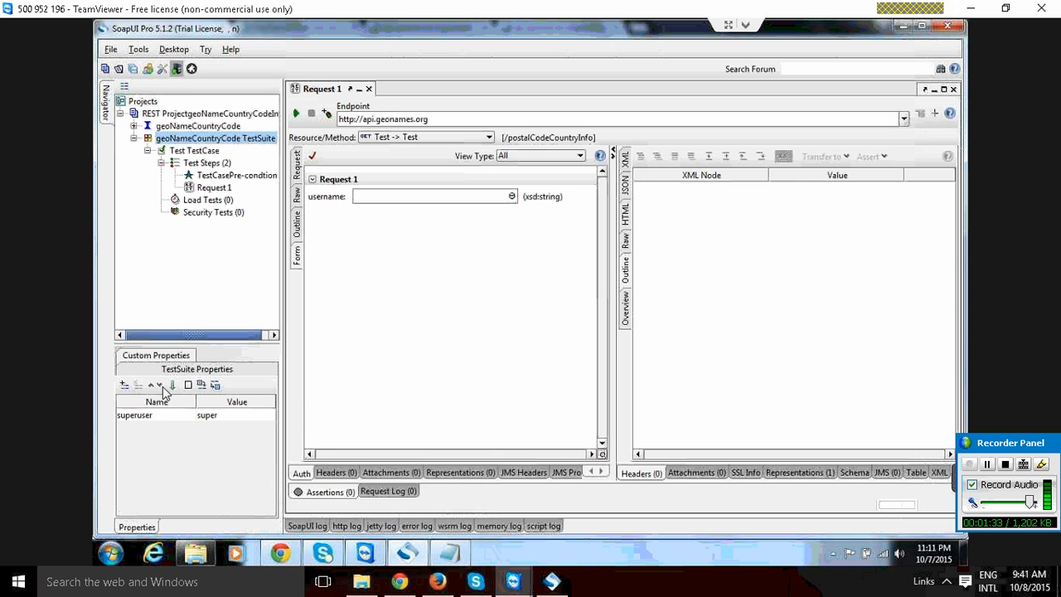
pyautogui.click(163, 419)
pyautogui.click(216, 423)
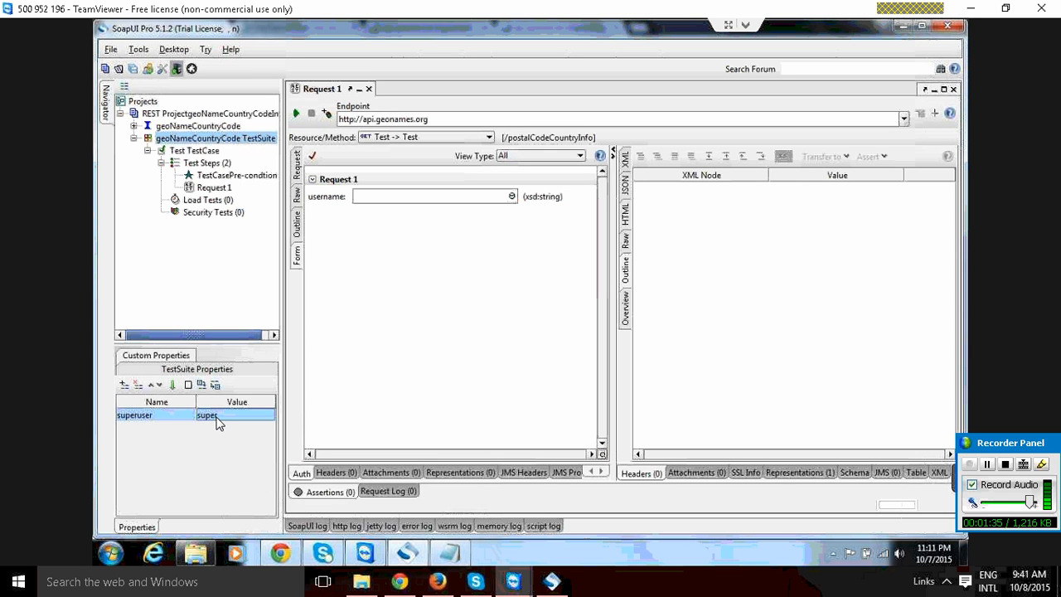
pyautogui.click(207, 151)
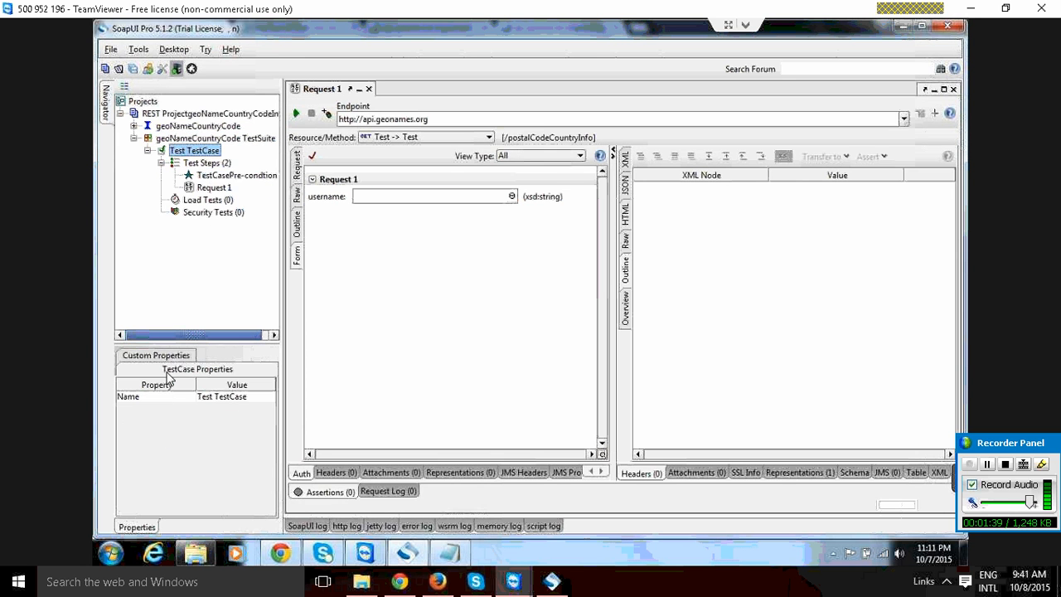
pyautogui.click(159, 414)
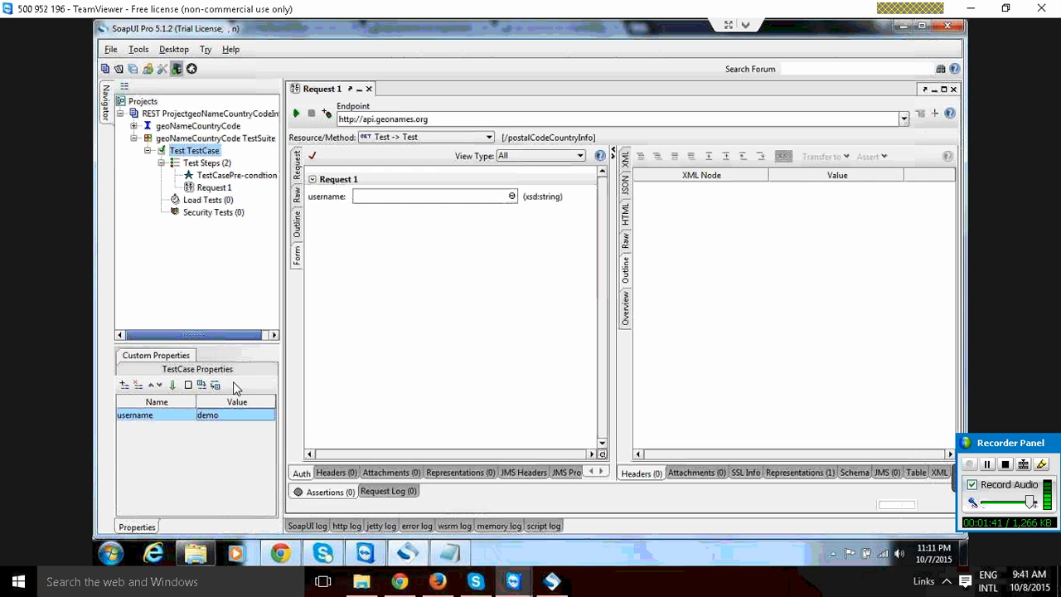
# Fill Request 1's username parameter with the username property of Test TestCase using Get Data.
pyautogui.click(429, 197)
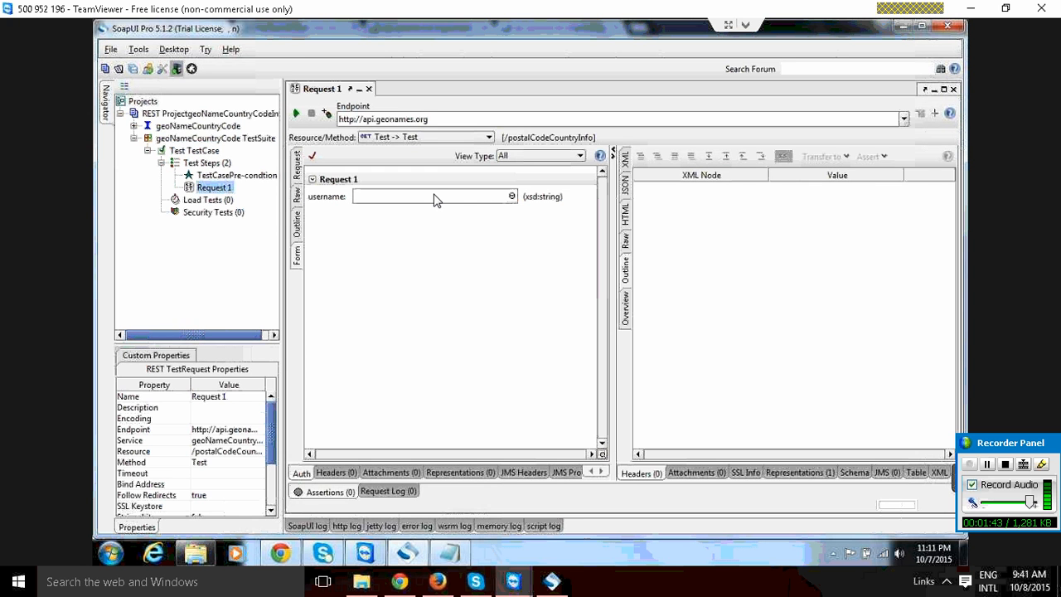
pyautogui.rightClick(433, 197)
pyautogui.moveTo(485, 205)
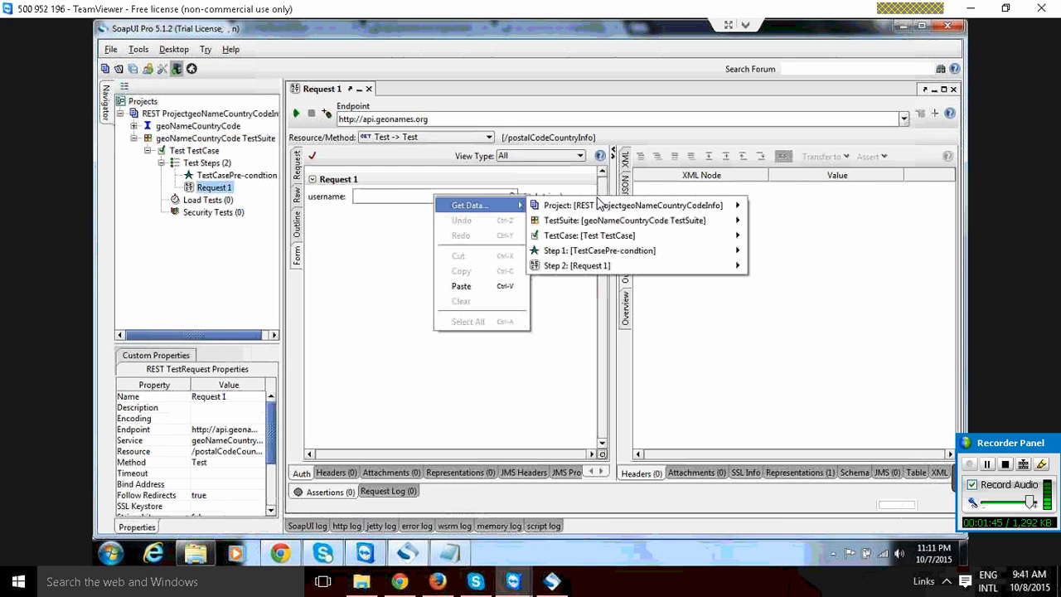
pyautogui.moveTo(620, 207)
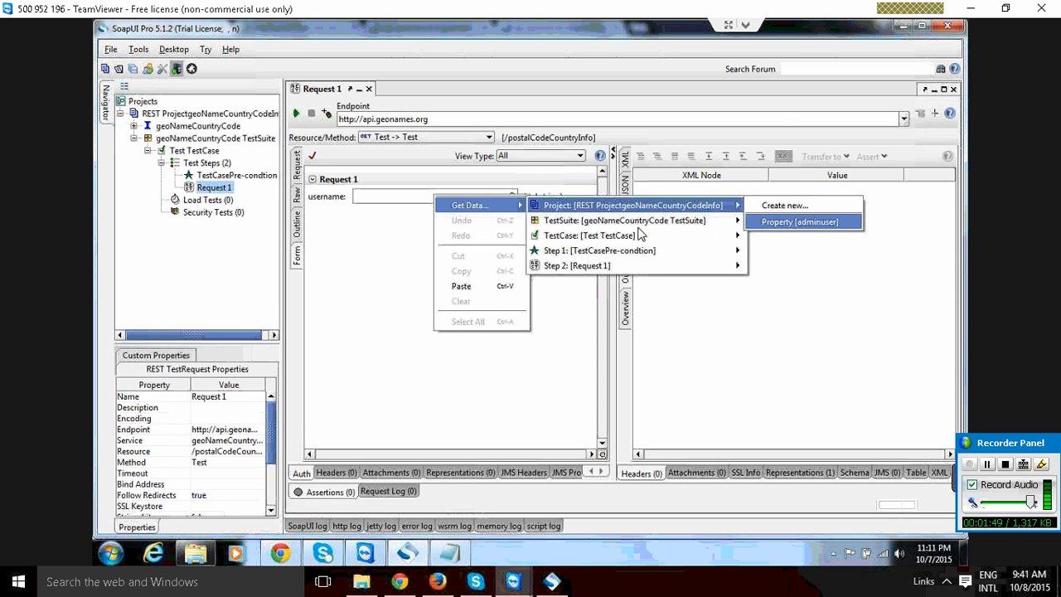
pyautogui.moveTo(607, 226)
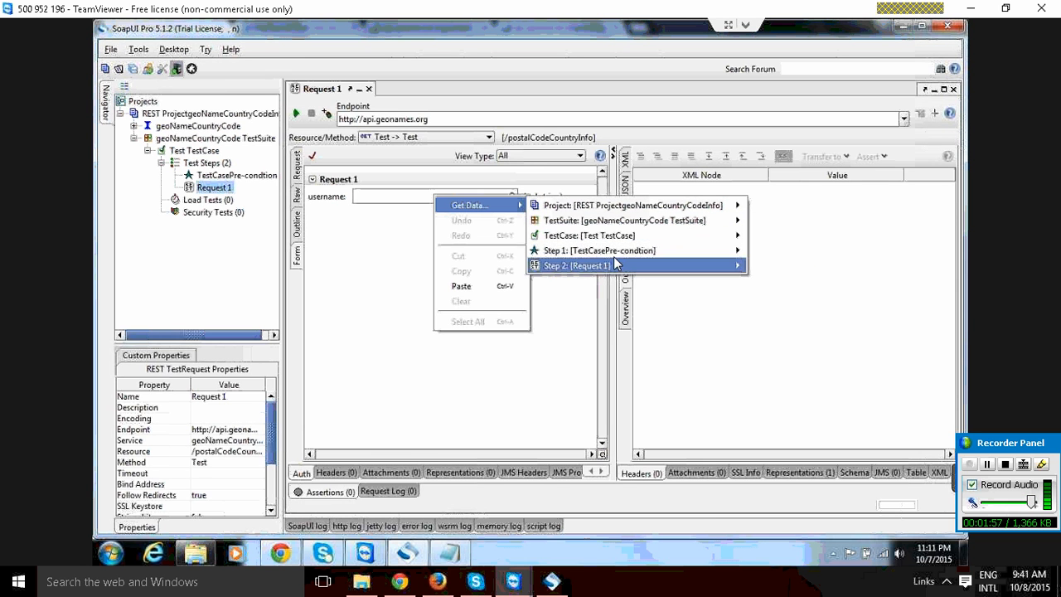
pyautogui.moveTo(620, 254)
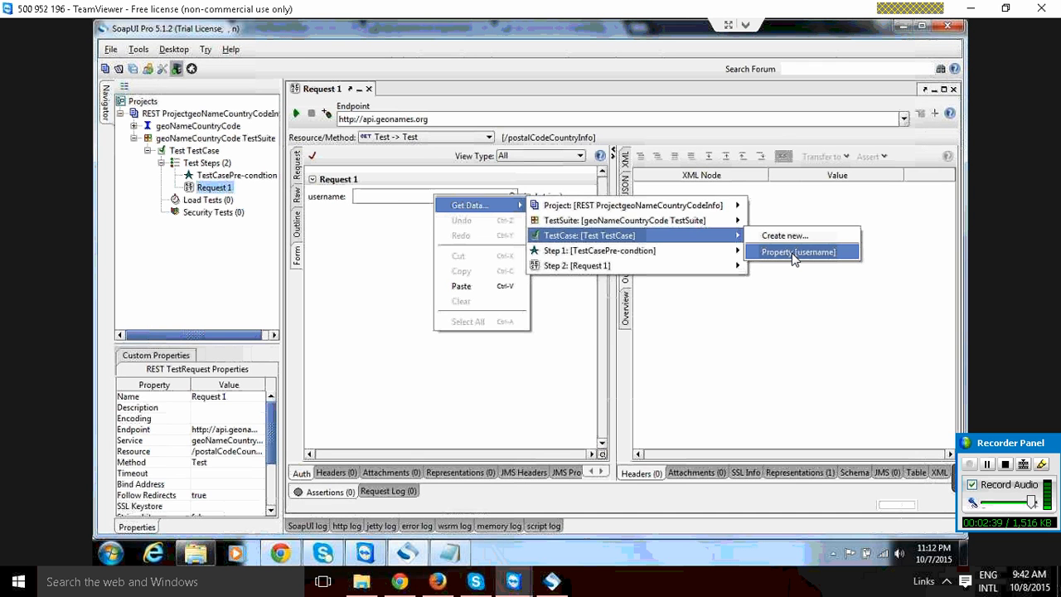
pyautogui.click(792, 253)
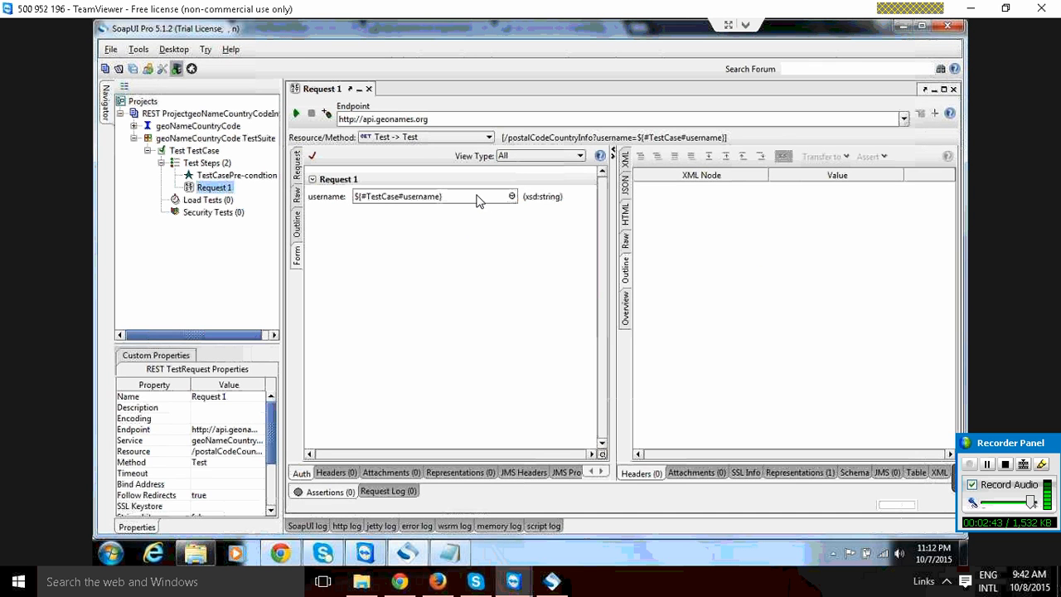
# Copy the ${#TestCase#username} expression from the username parameter and paste it below the notes in the open Notepad file.
pyautogui.hotkey('ctrl', 'a')
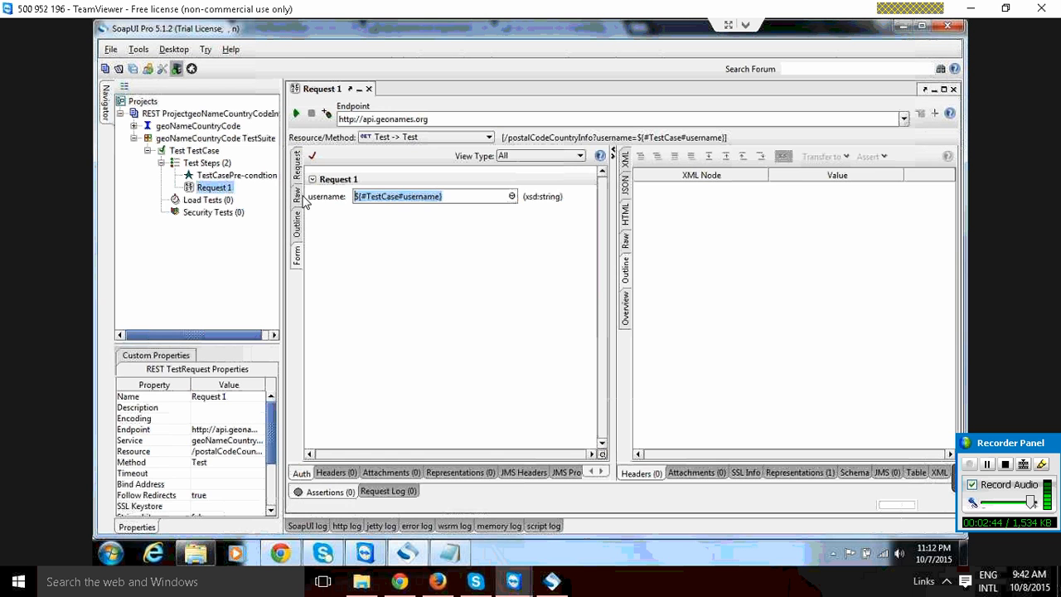
pyautogui.rightClick(476, 204)
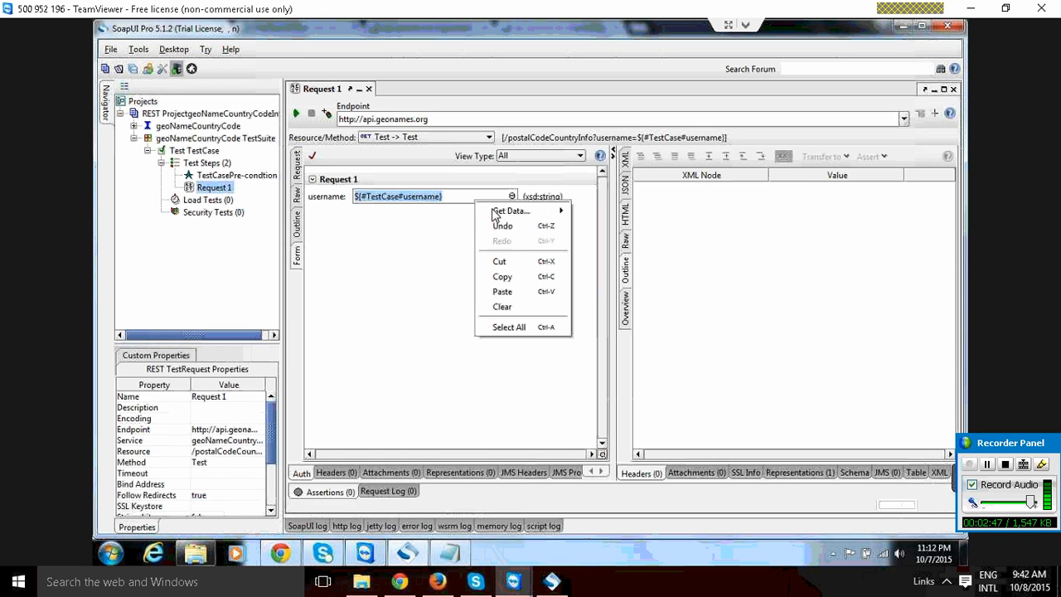
pyautogui.moveTo(496, 212)
pyautogui.click(458, 199)
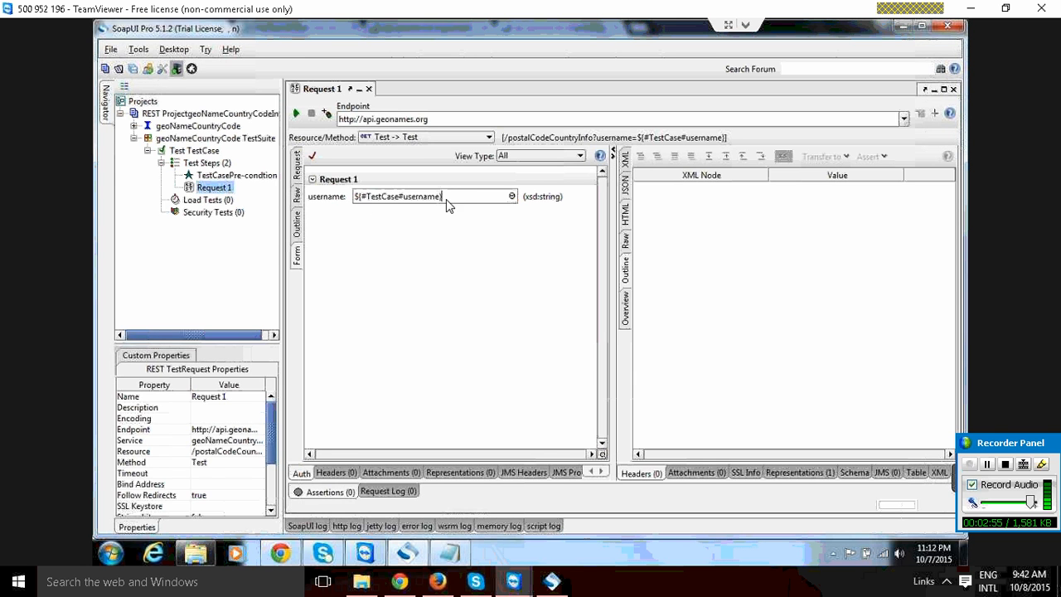
pyautogui.moveTo(446, 199); pyautogui.dragTo(310, 203)
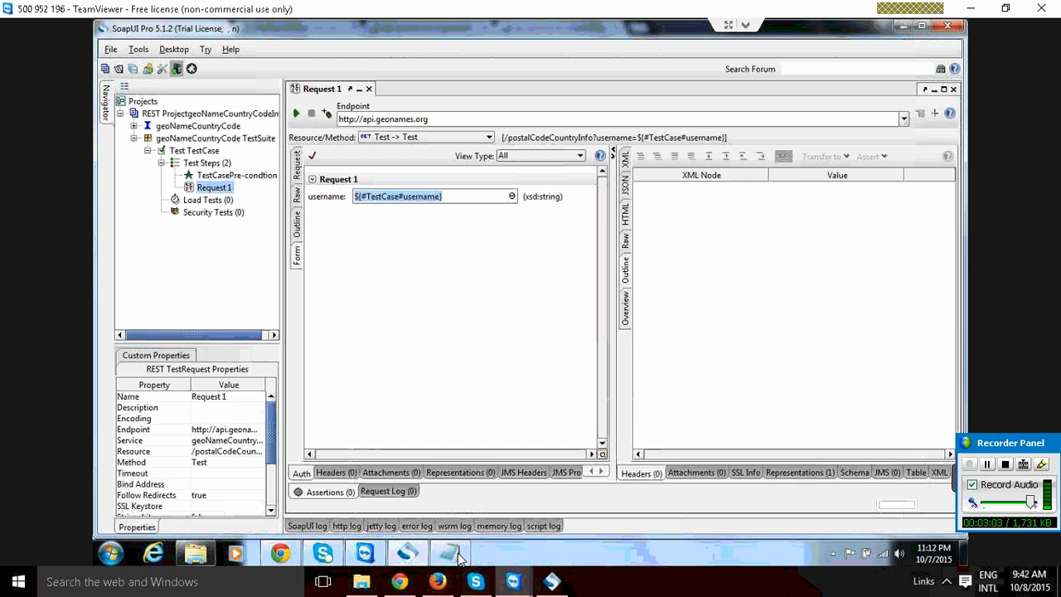
pyautogui.click(459, 557)
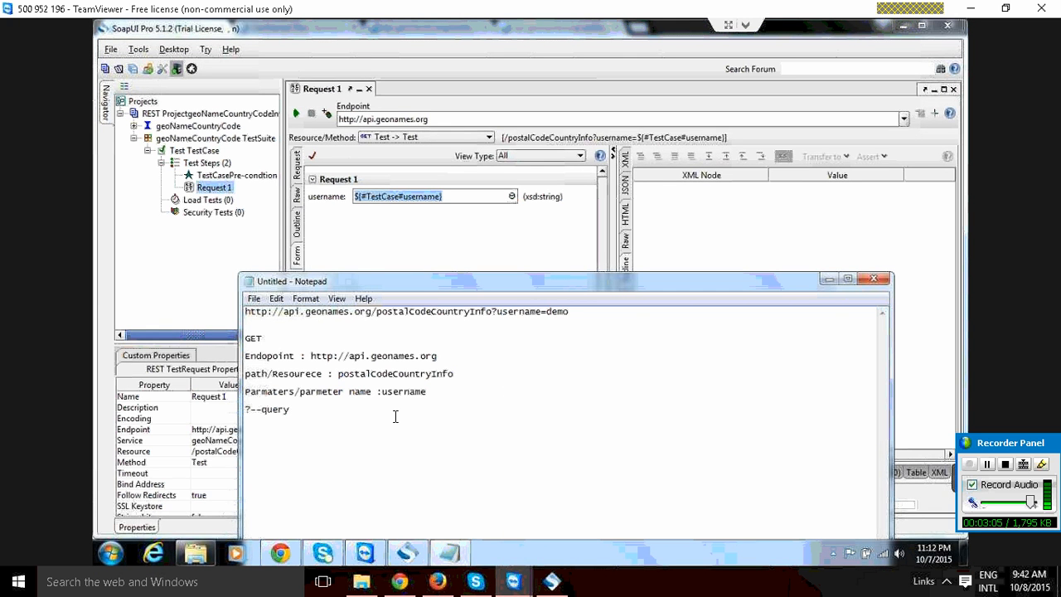
pyautogui.press('Return')
pyautogui.press('Return')
pyautogui.hotkey('ctrl', 'v')
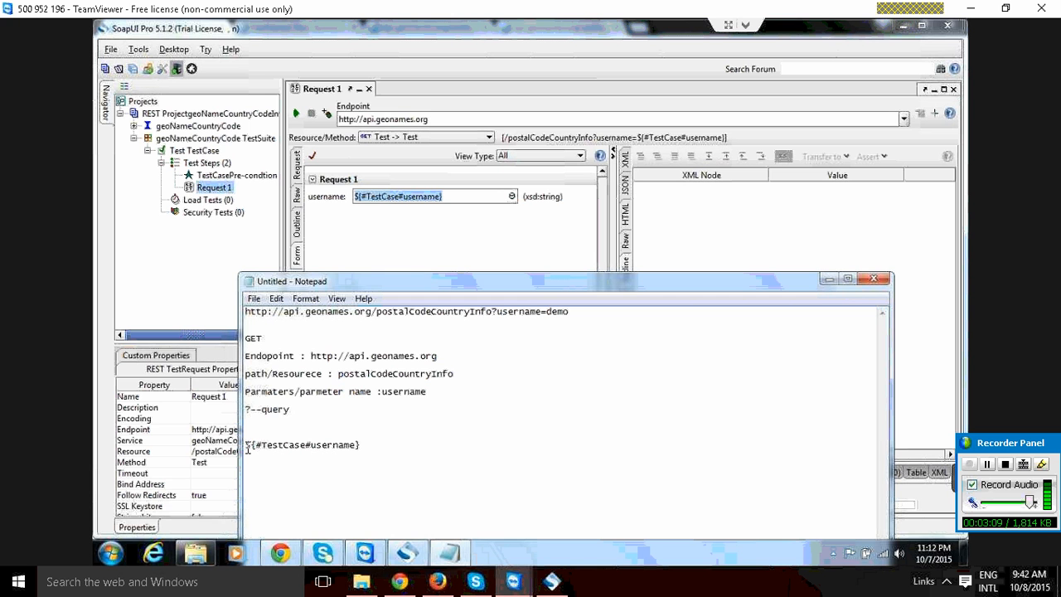
# Examine the parts of the pasted expression: the ${ opening, the #TestCase scope and the #username property name.
pyautogui.moveTo(246, 446); pyautogui.dragTo(253, 445)
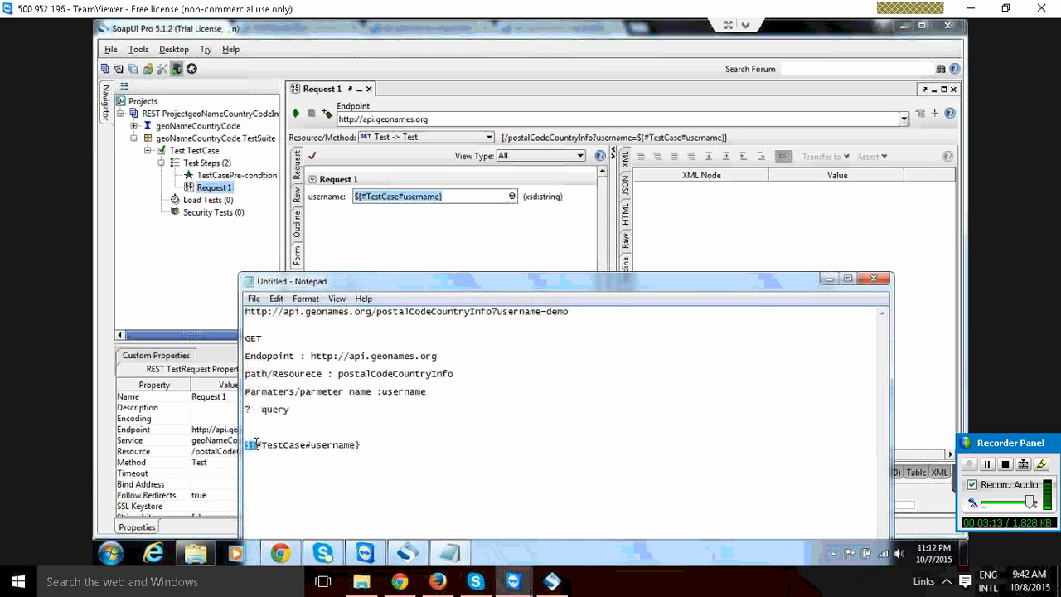
pyautogui.click(279, 446)
pyautogui.moveTo(256, 446); pyautogui.dragTo(312, 447)
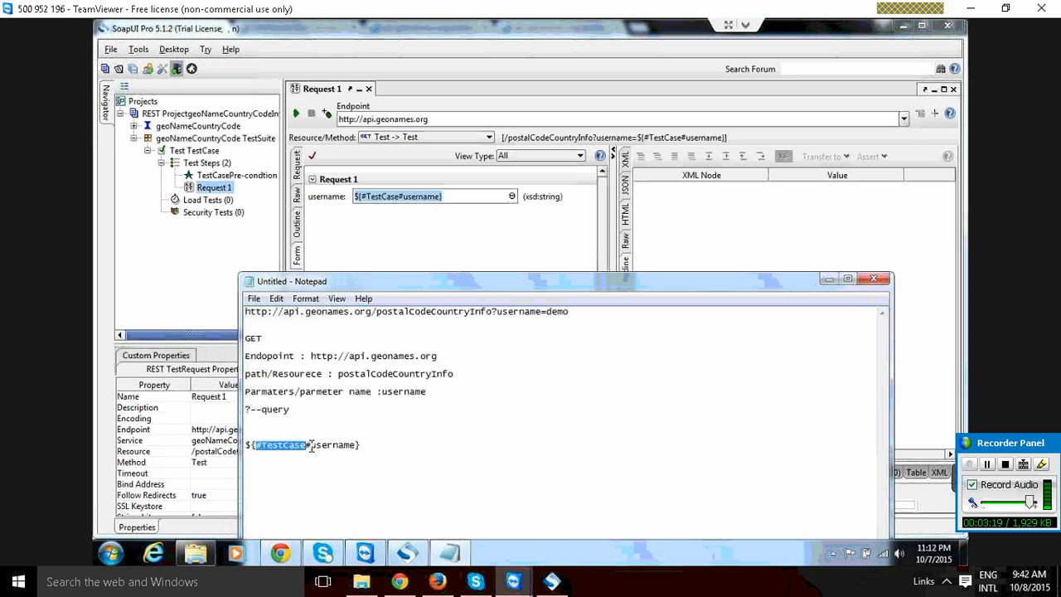
pyautogui.click(315, 455)
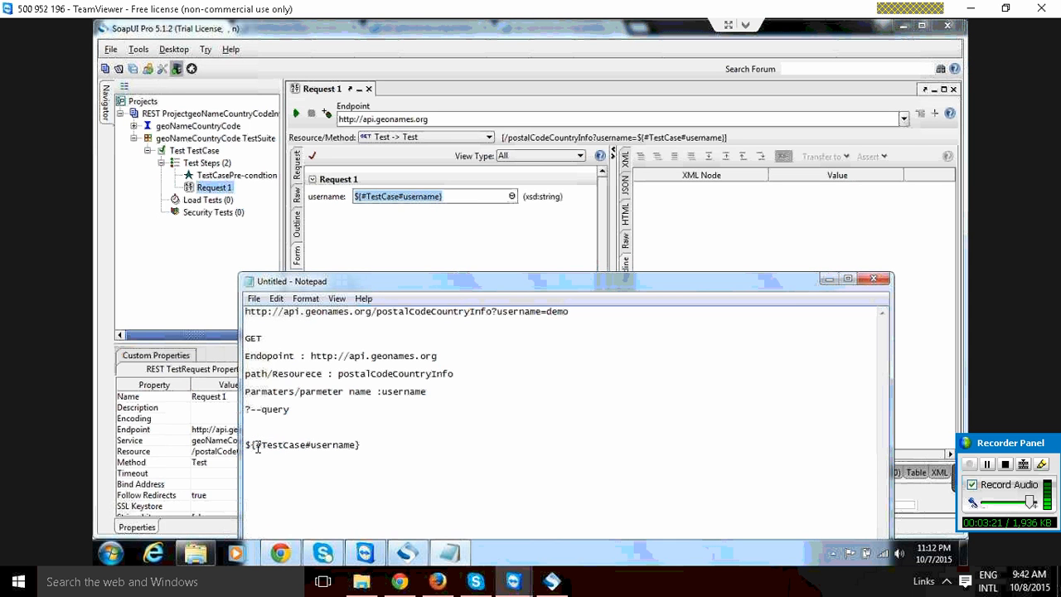
pyautogui.moveTo(257, 446); pyautogui.dragTo(303, 441)
pyautogui.click(304, 444)
pyautogui.moveTo(305, 445); pyautogui.dragTo(358, 443)
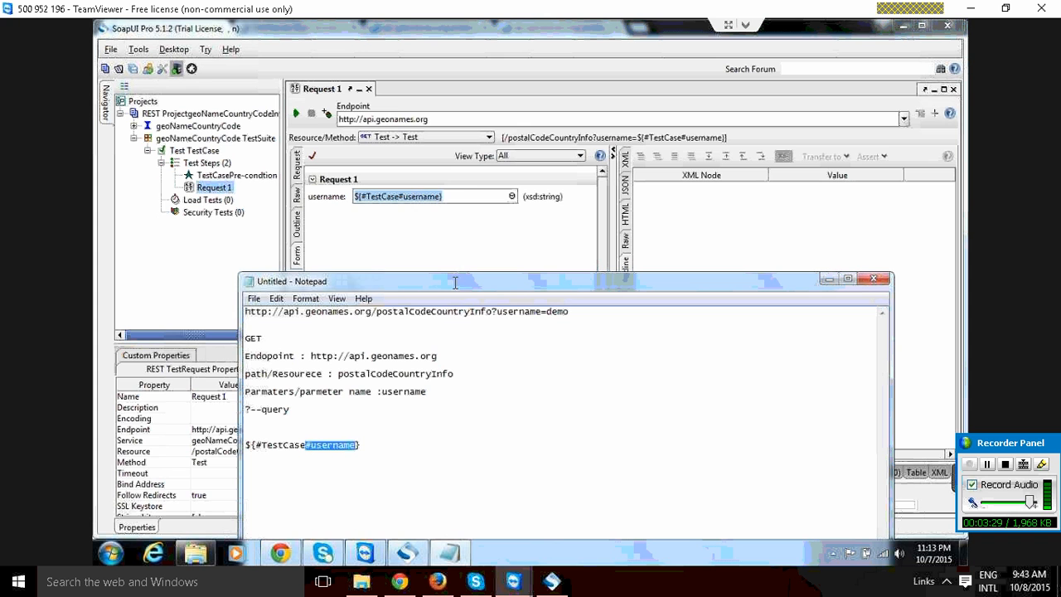
# Replace Request 1's username parameter value with the superuser property of geoNameCountryCode TestSuite using Get Data.
pyautogui.click(466, 200)
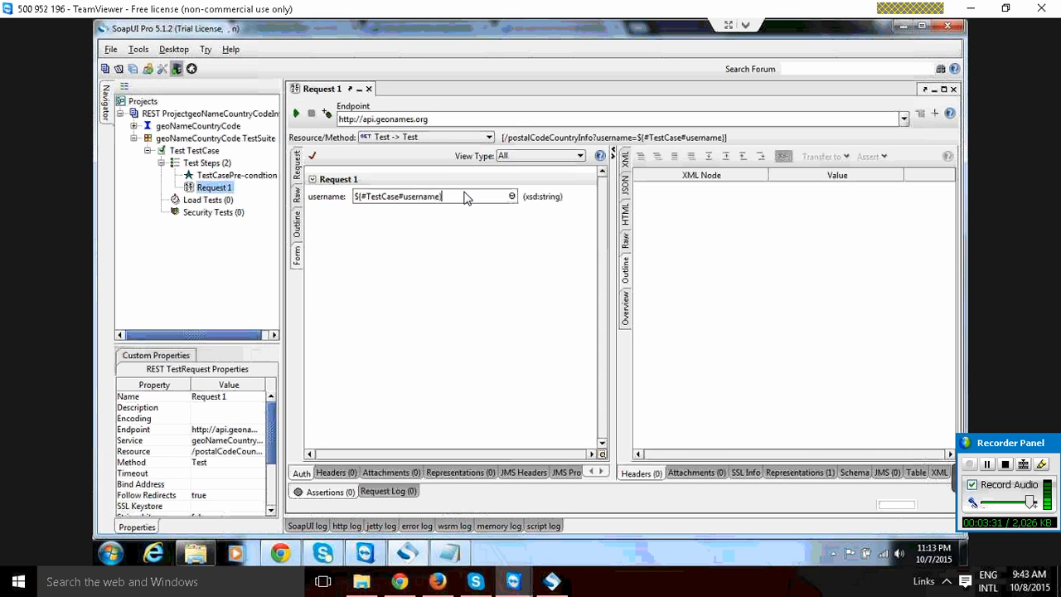
pyautogui.hotkey('ctrl', 'a')
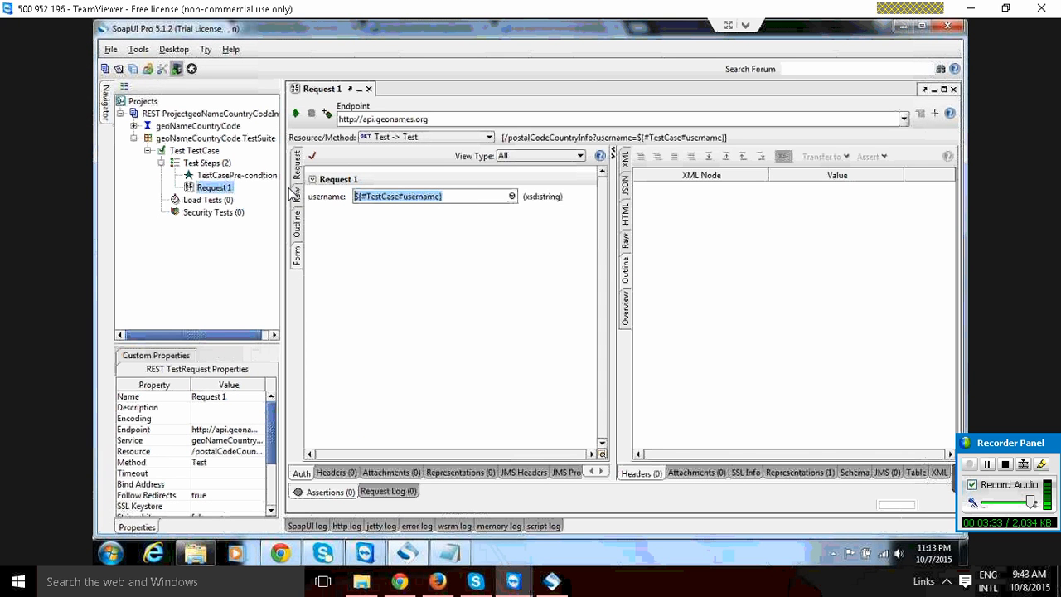
pyautogui.press('Delete')
pyautogui.rightClick(384, 199)
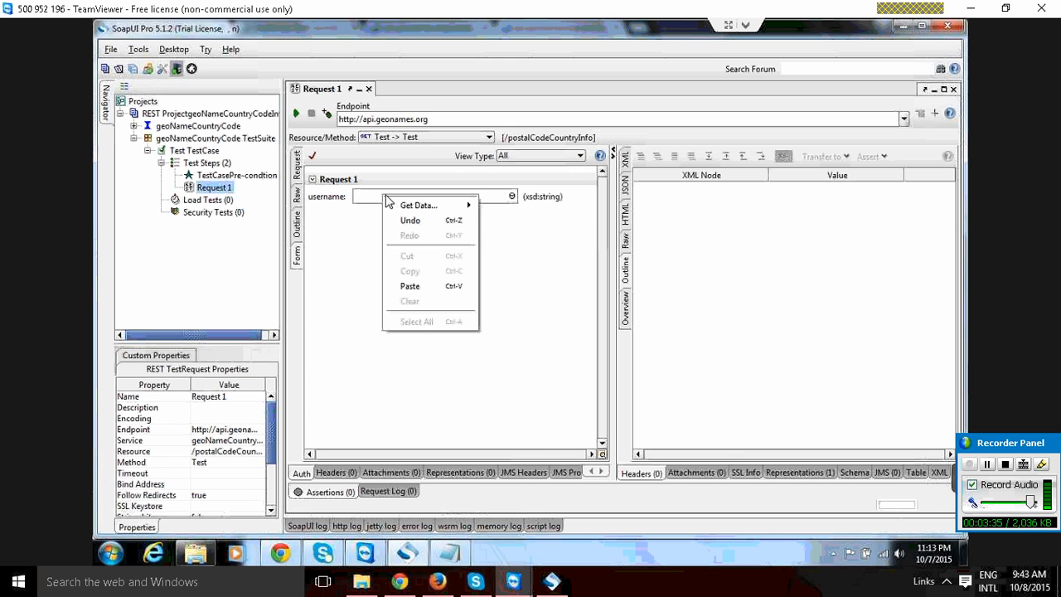
pyautogui.moveTo(402, 209)
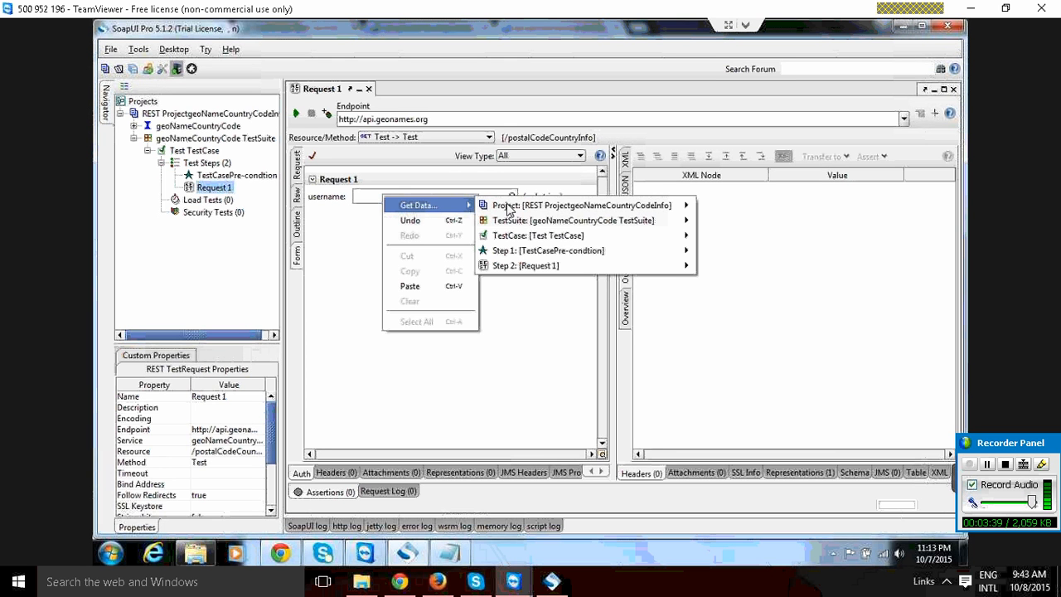
pyautogui.moveTo(533, 212)
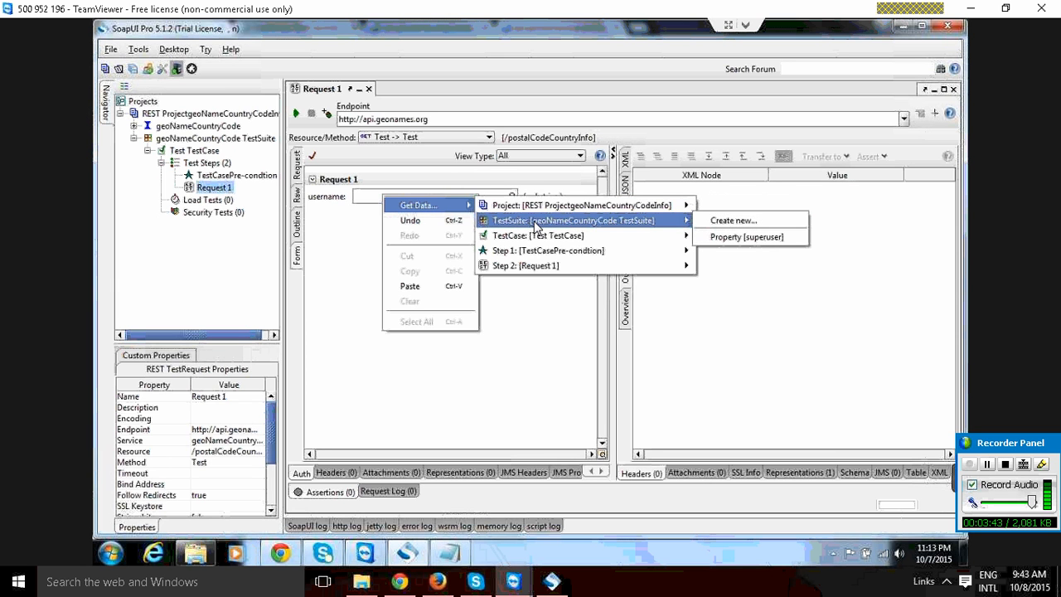
pyautogui.click(783, 239)
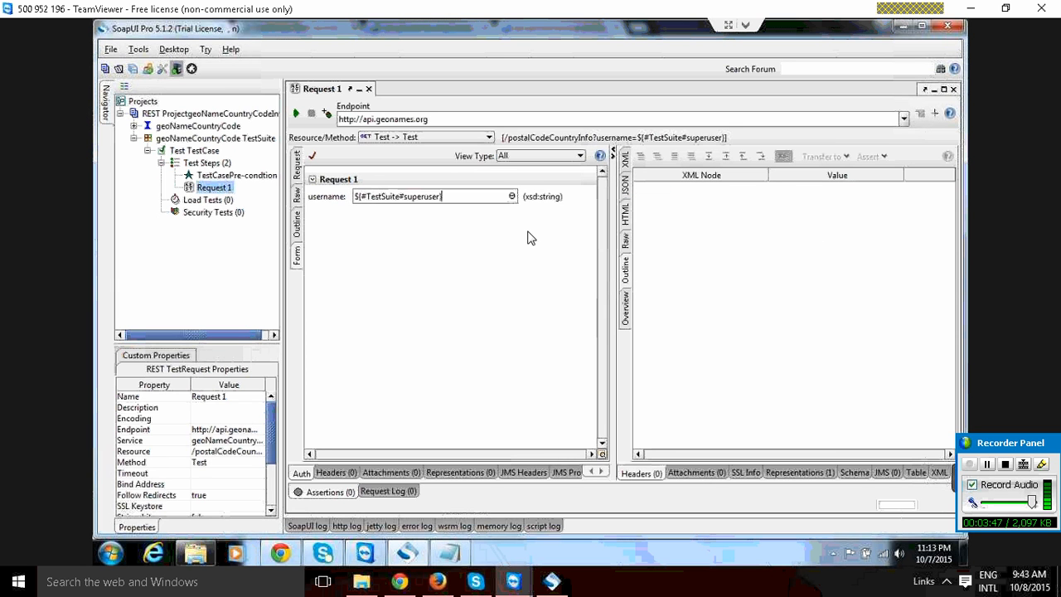
# Copy the ${#TestSuite#superuser} expression from the username parameter and paste it under the TestCase expression in Notepad.
pyautogui.moveTo(462, 202); pyautogui.dragTo(269, 202)
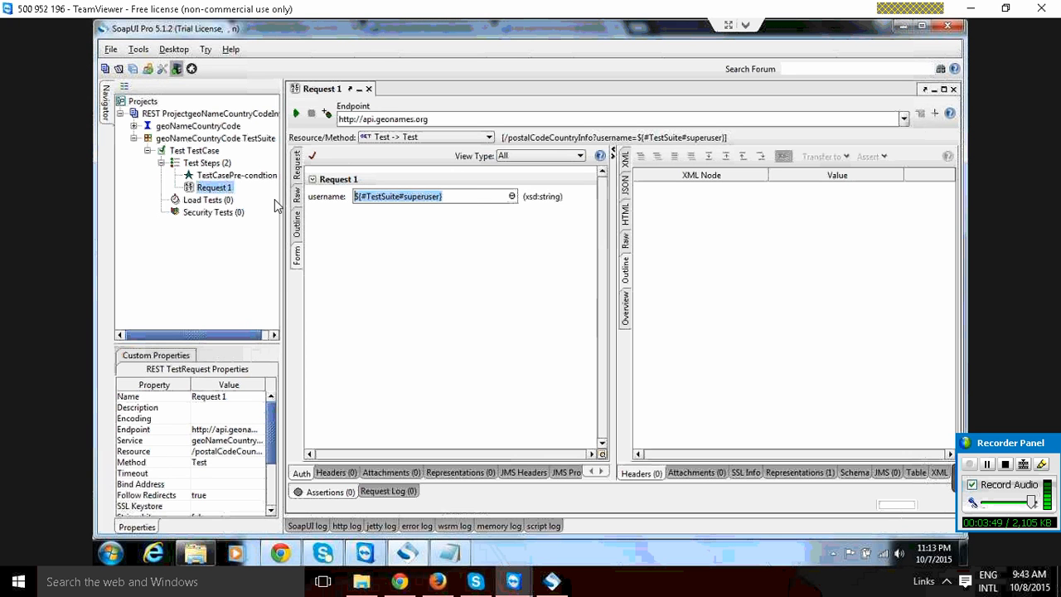
pyautogui.click(456, 555)
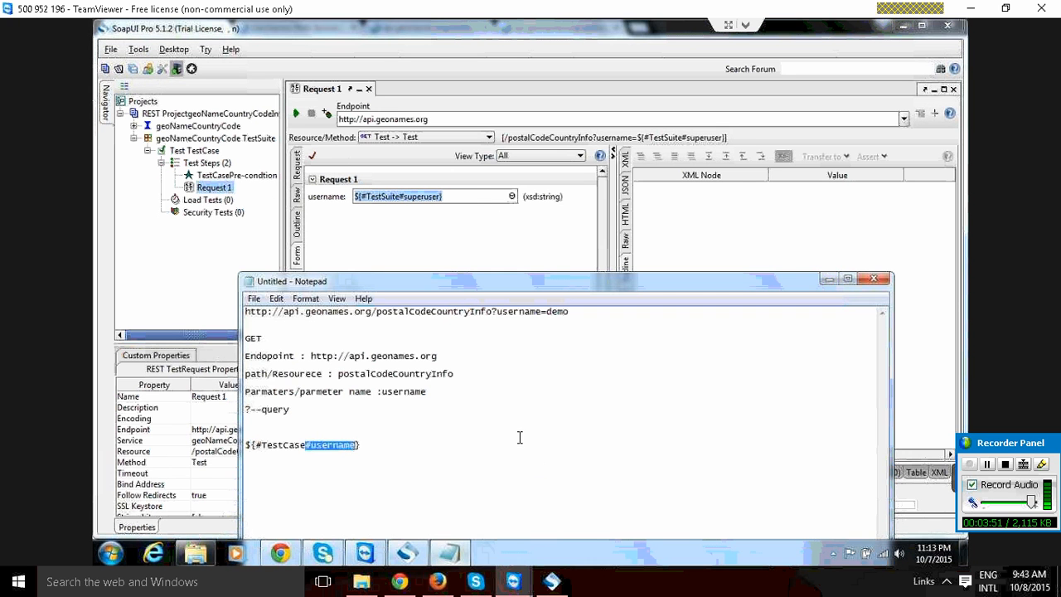
pyautogui.click(408, 438)
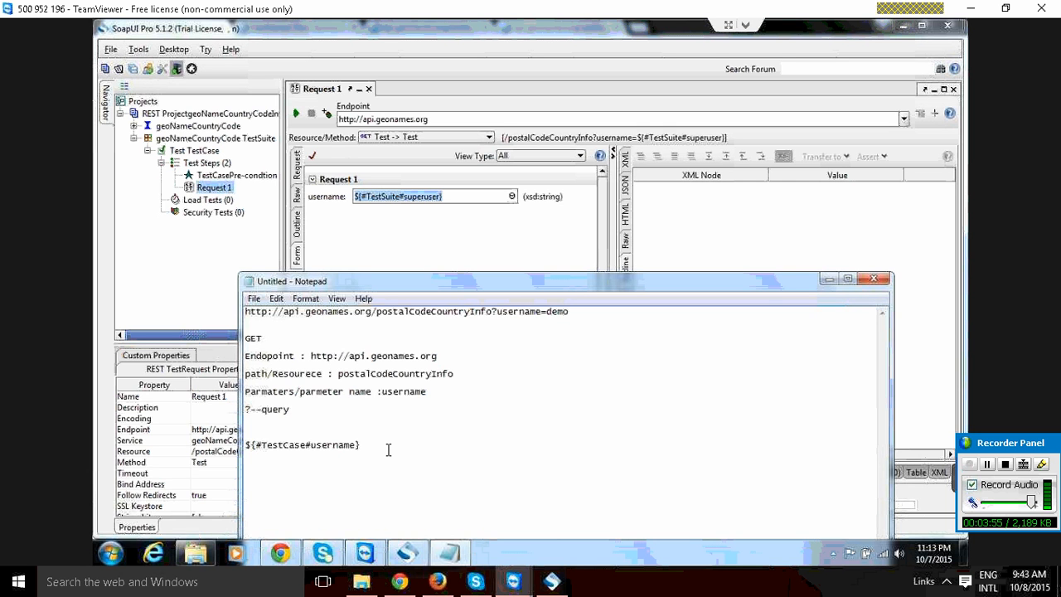
pyautogui.click(389, 454)
pyautogui.hotkey('ctrl', 'v')
# Annotate the ${#TestCase#username} line in the notes with "--testCaseLevel".
pyautogui.click(394, 445)
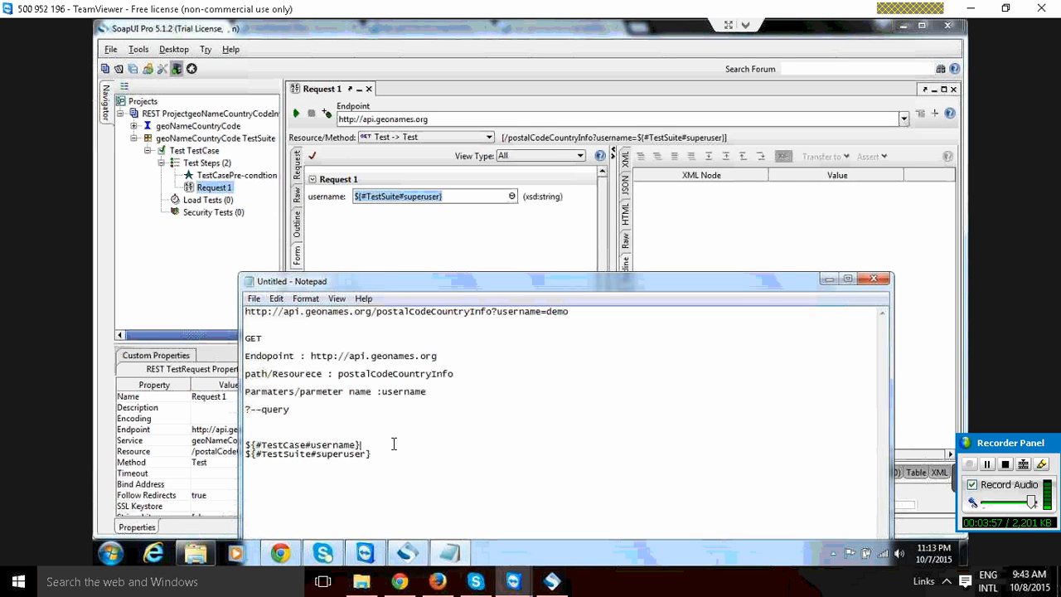
pyautogui.write('--test')
pyautogui.write('Cae')
pyautogui.write('seLevel')
# Annotate the ${#TestSuite#superuser} line with "--TestSuite level" and set it apart from the line above with a blank line.
pyautogui.click(399, 455)
pyautogui.write('--Test')
pyautogui.write('uit')
pyautogui.press('BackSpace')
pyautogui.press('BackSpace')
pyautogui.press('BackSpace')
pyautogui.write('esu')
pyautogui.press('BackSpace')
pyautogui.press('BackSpace')
pyautogui.press('BackSpace')
pyautogui.write('tSuti')
pyautogui.write('e level')
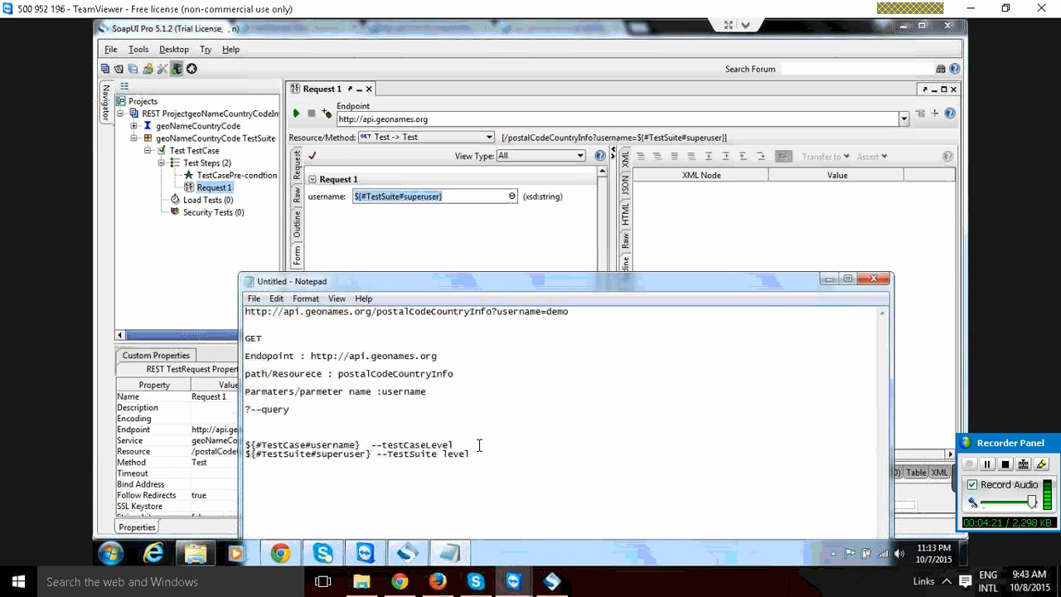
pyautogui.press('Home')
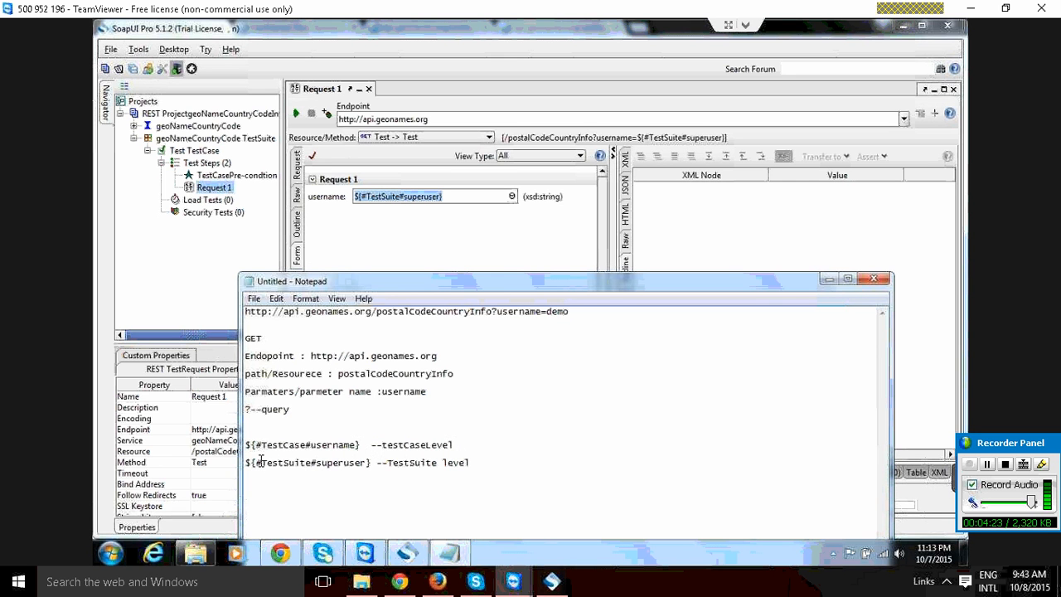
pyautogui.moveTo(256, 462); pyautogui.dragTo(312, 461)
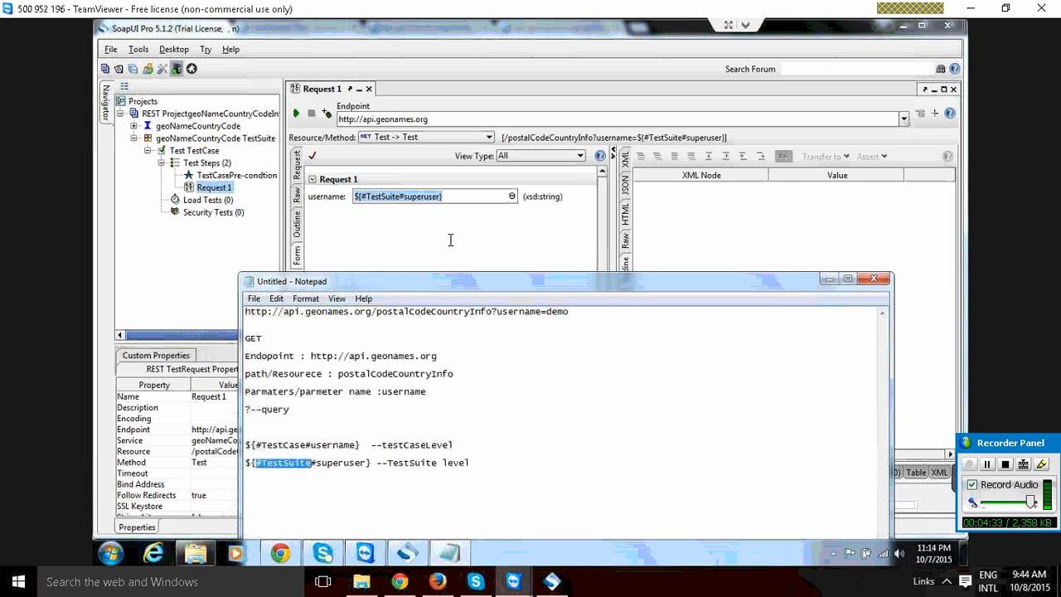
# Replace Request 1's username parameter value with the project's adminuser property using Get Data.
pyautogui.click(462, 200)
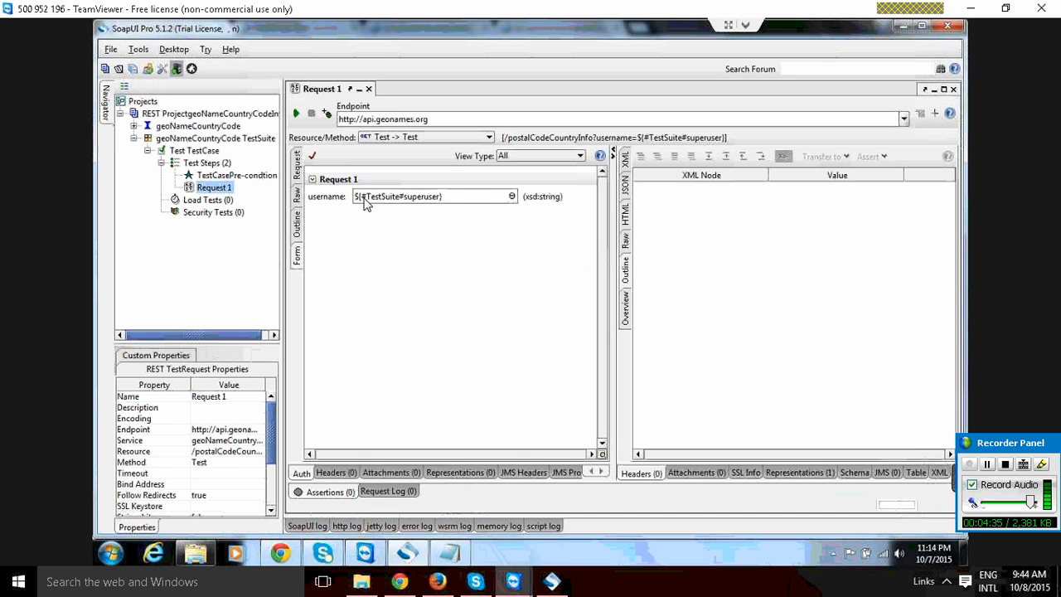
pyautogui.hotkey('ctrl', 'a')
pyautogui.press('Delete')
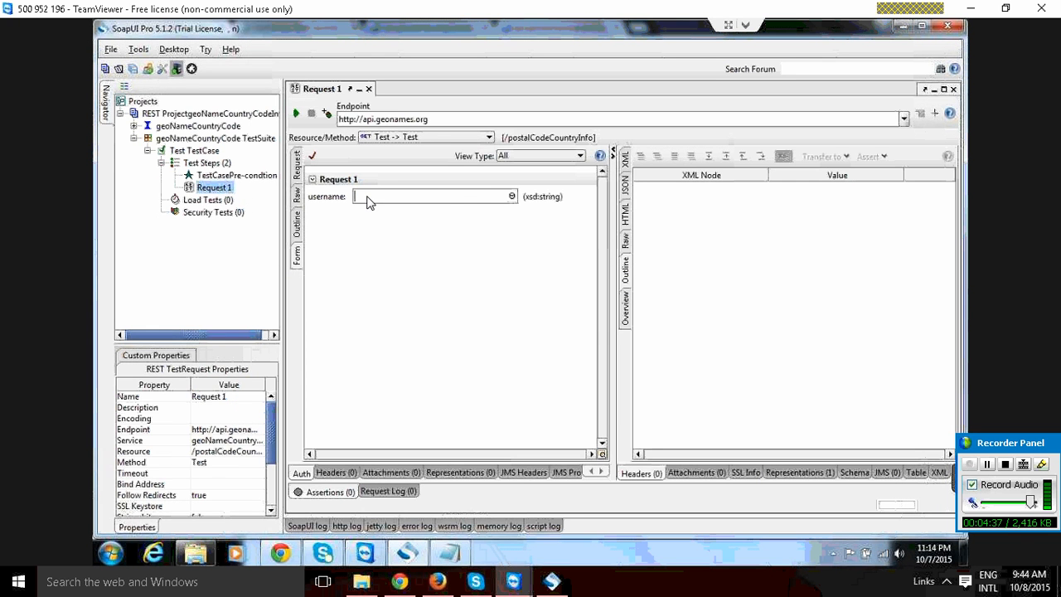
pyautogui.rightClick(367, 197)
pyautogui.moveTo(414, 208)
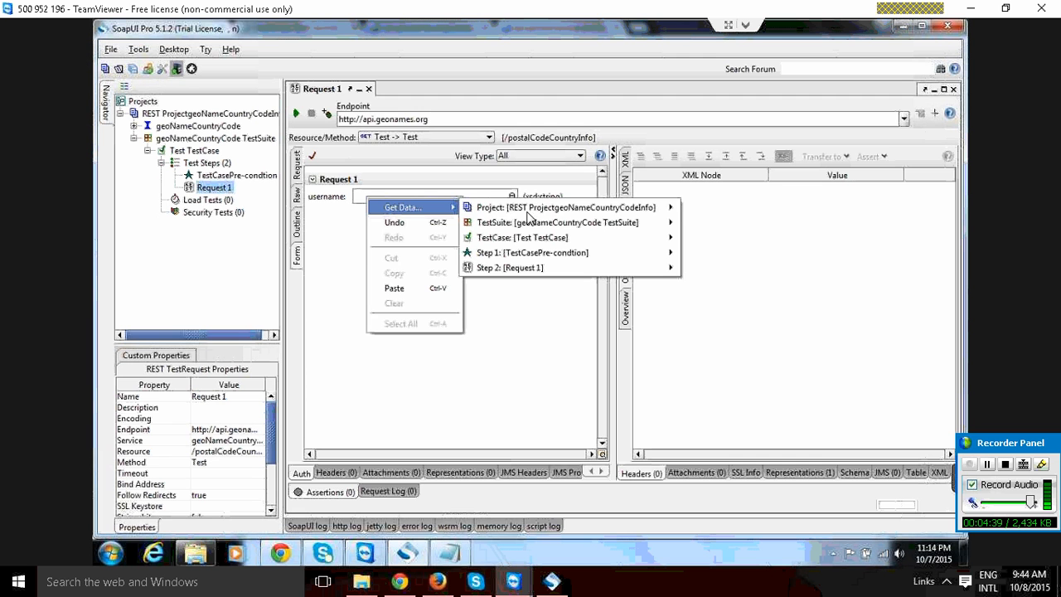
pyautogui.moveTo(535, 216)
pyautogui.click(721, 224)
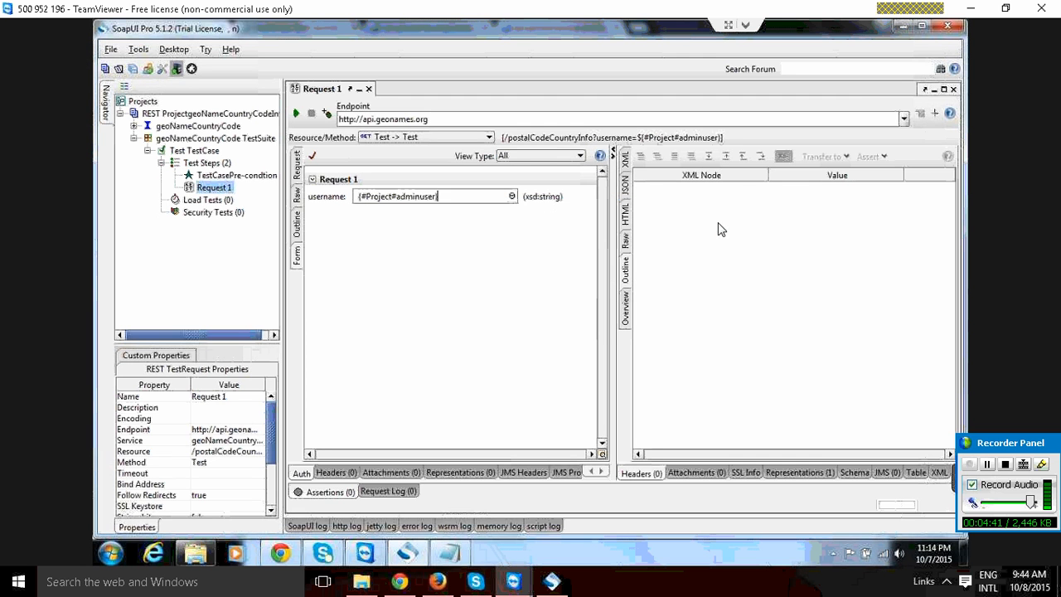
# Copy the ${#Project#adminuser} expression from the username parameter and paste it below the TestSuite expression in Notepad.
pyautogui.moveTo(438, 196); pyautogui.dragTo(406, 197)
pyautogui.hotkey('ctrl', 'a')
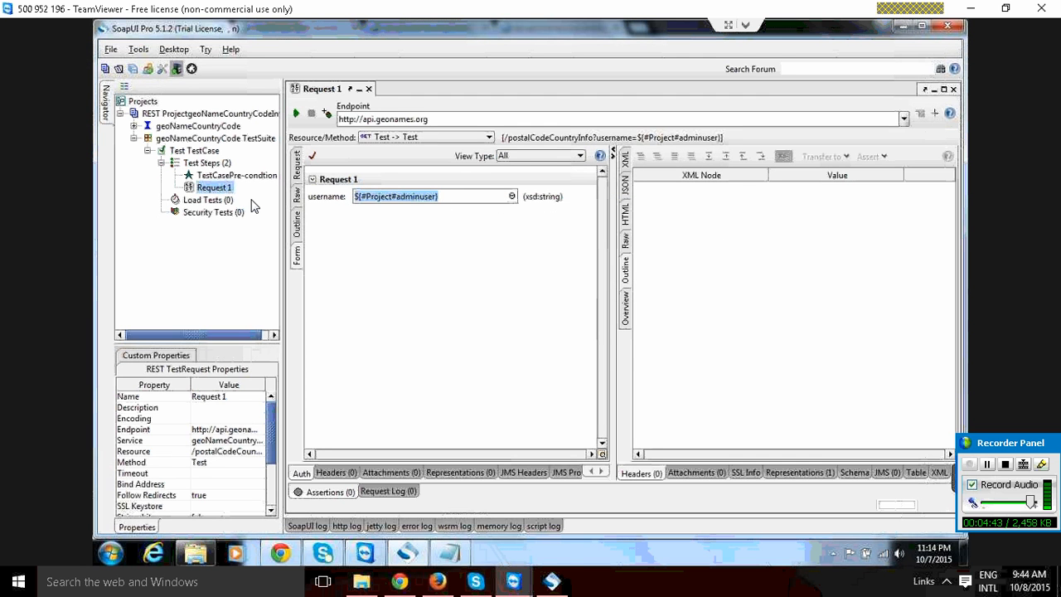
pyautogui.hotkey('ctrl', 'c')
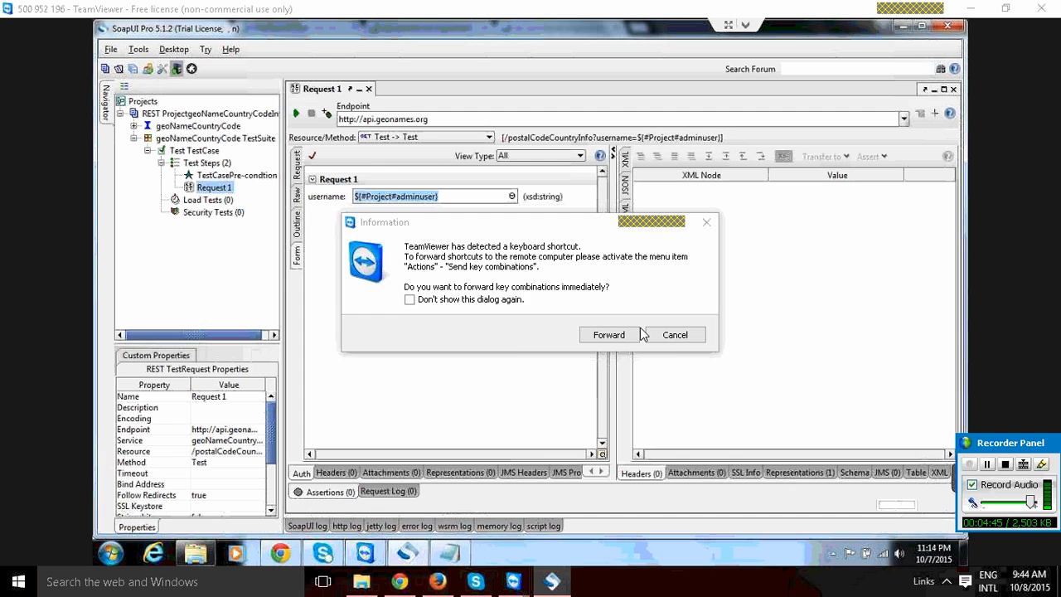
pyautogui.click(672, 335)
pyautogui.click(448, 553)
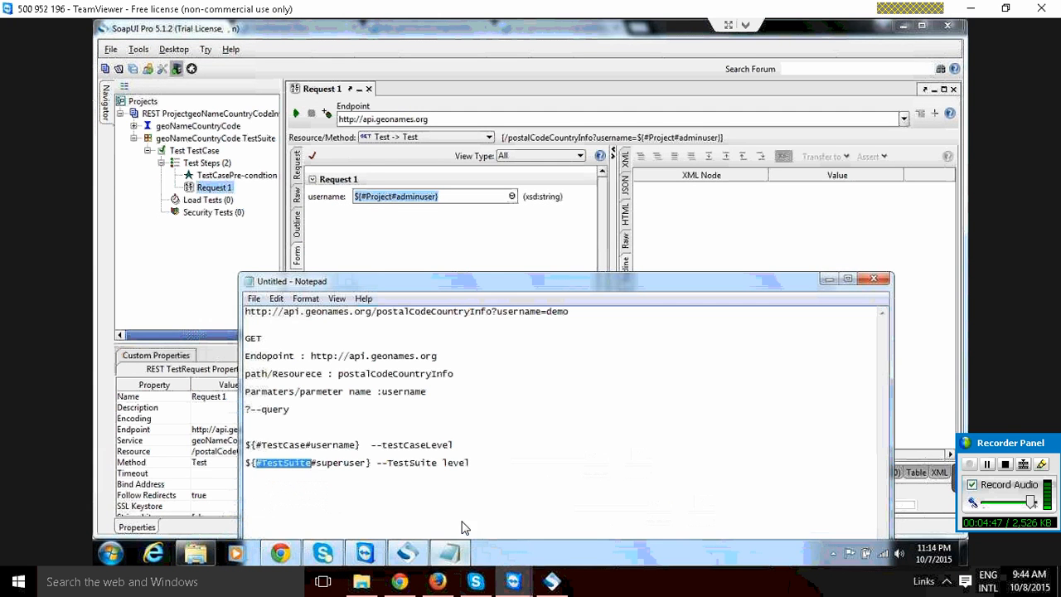
pyautogui.click(495, 458)
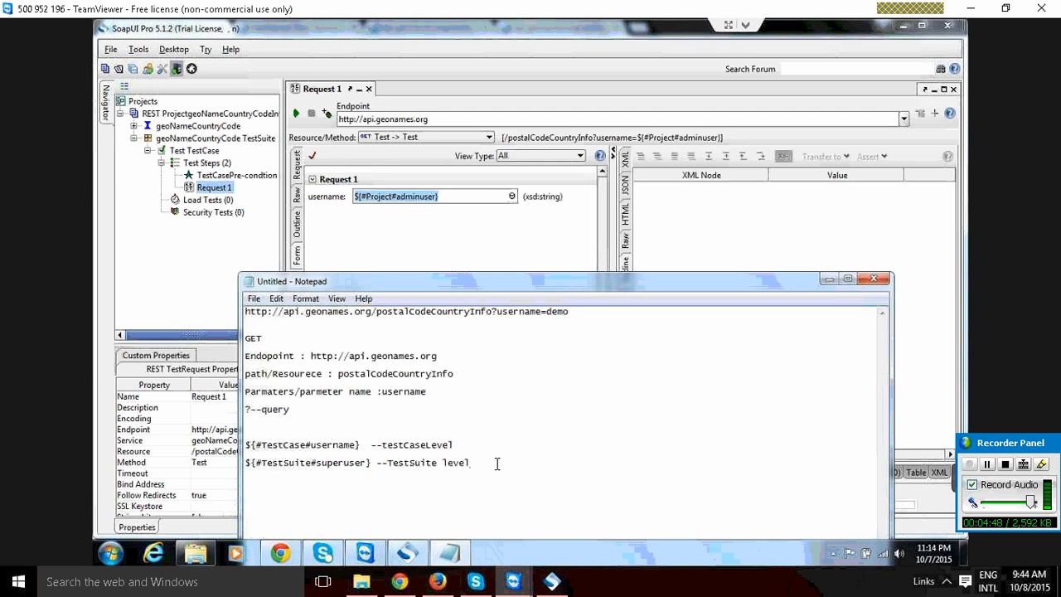
pyautogui.press('Return')
pyautogui.hotkey('ctrl', 'v')
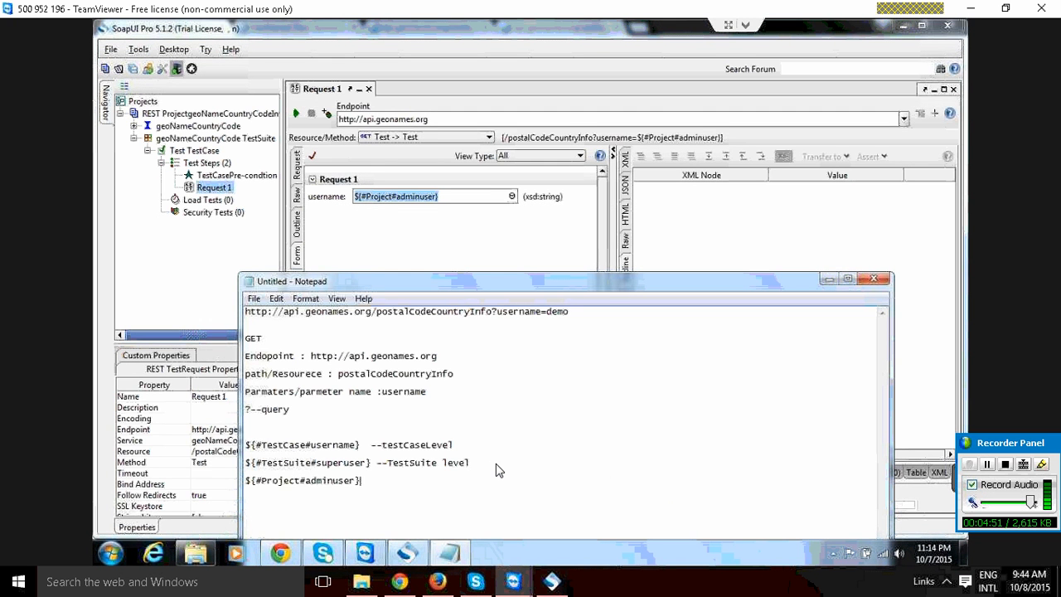
# Annotate the ${#Project#adminuser} line in the notes with "-- project level..".
pyautogui.write('-- project lgve')
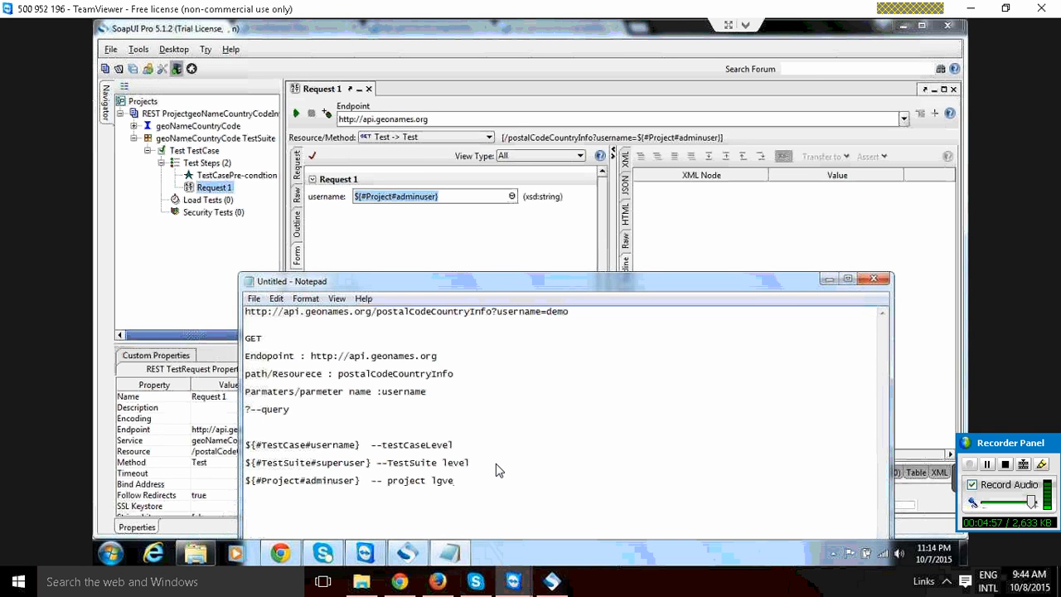
pyautogui.press('BackSpace')
pyautogui.press('BackSpace')
pyautogui.press('BackSpace')
pyautogui.write('evel..')
pyautogui.moveTo(251, 483); pyautogui.dragTo(298, 483)
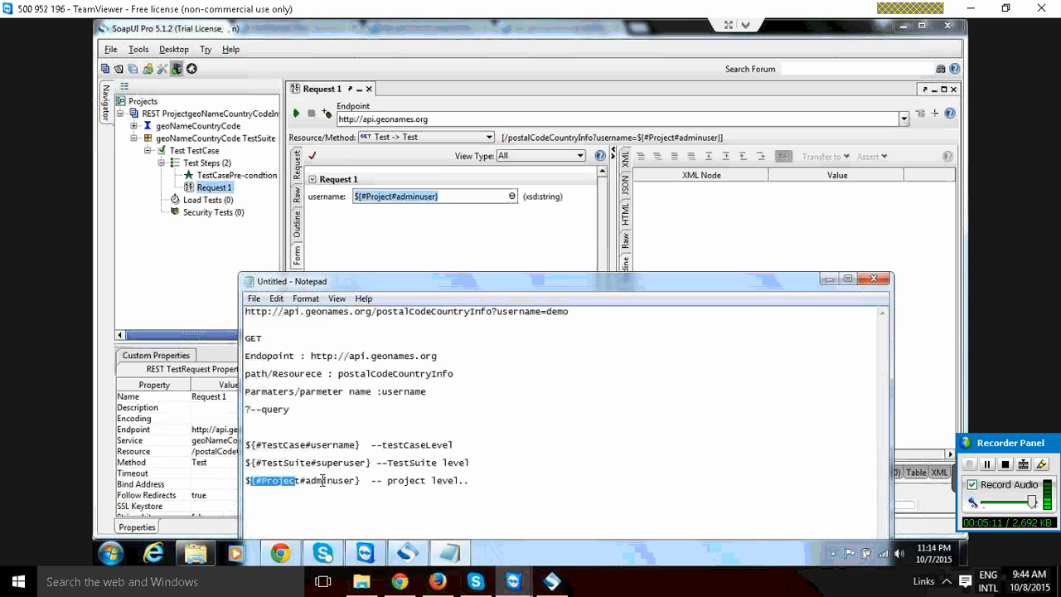
pyautogui.doubleClick(322, 480)
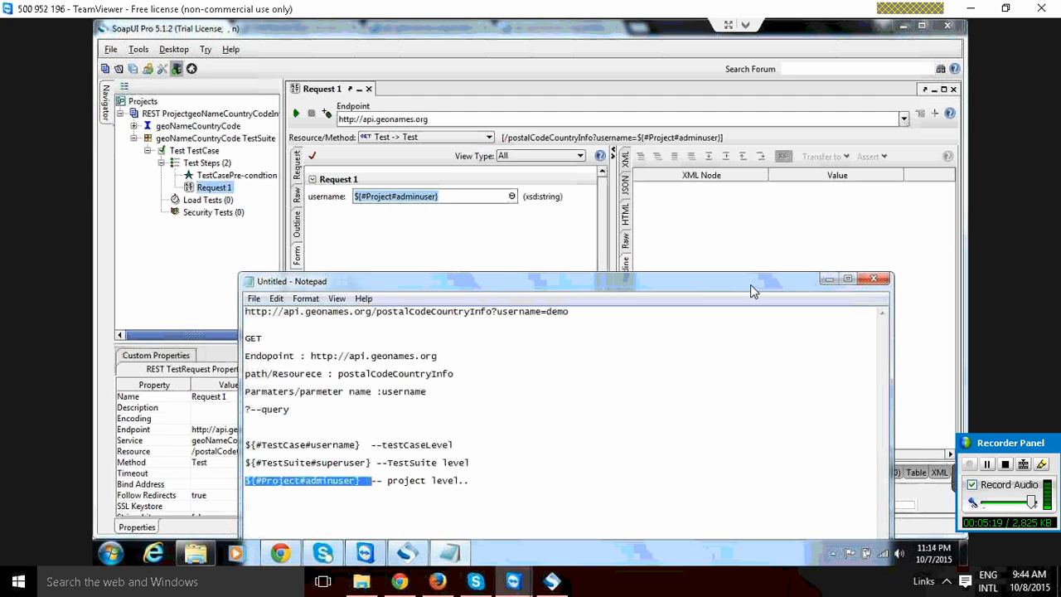
# Inspect the project's adminuser custom property and compare Request 1's username parameter with the query part of the URL in the notes.
pyautogui.click(829, 280)
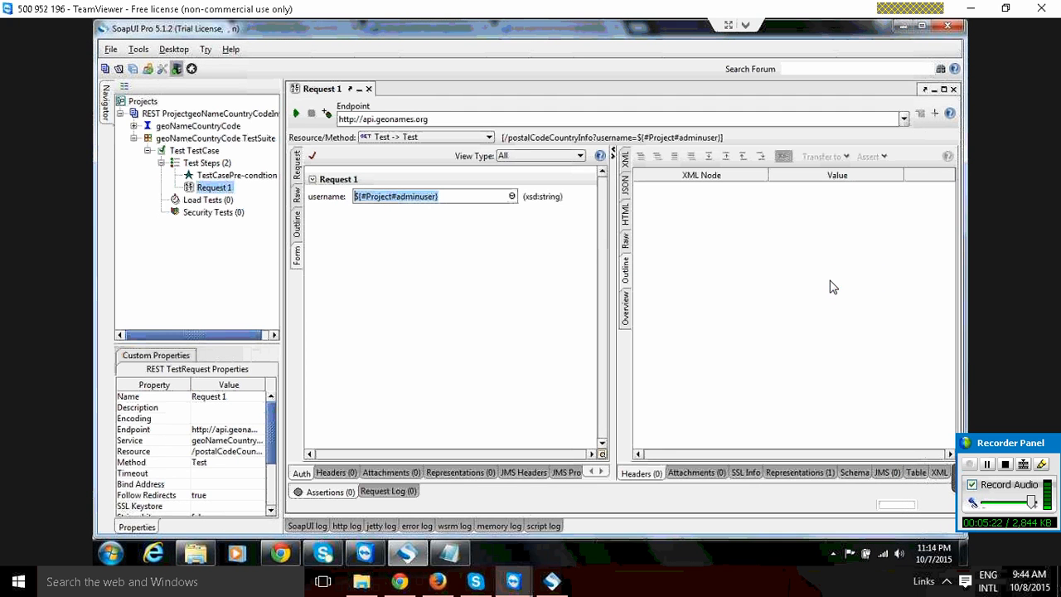
pyautogui.click(378, 200)
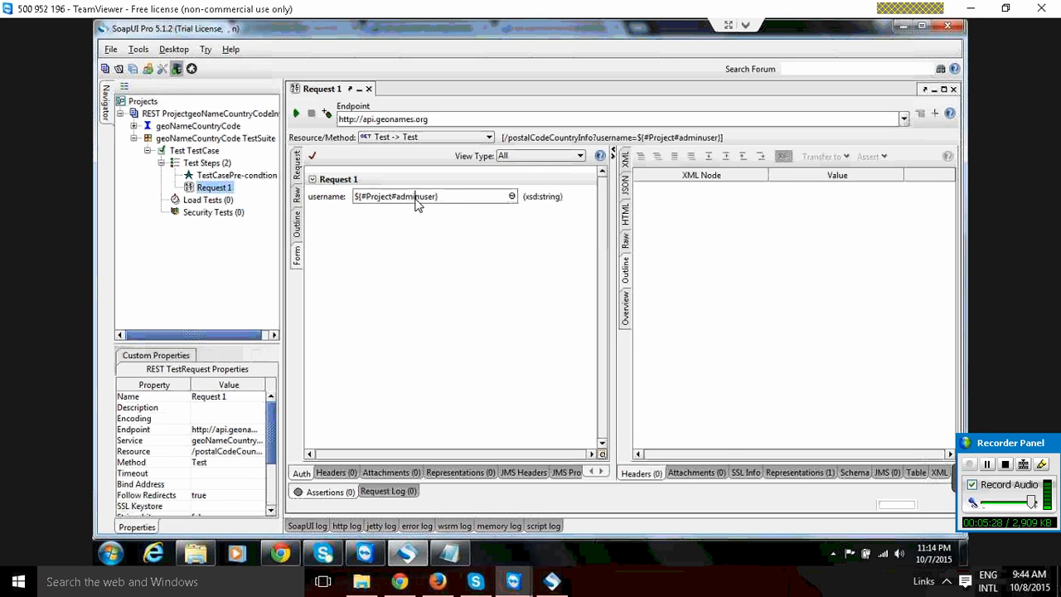
pyautogui.click(174, 116)
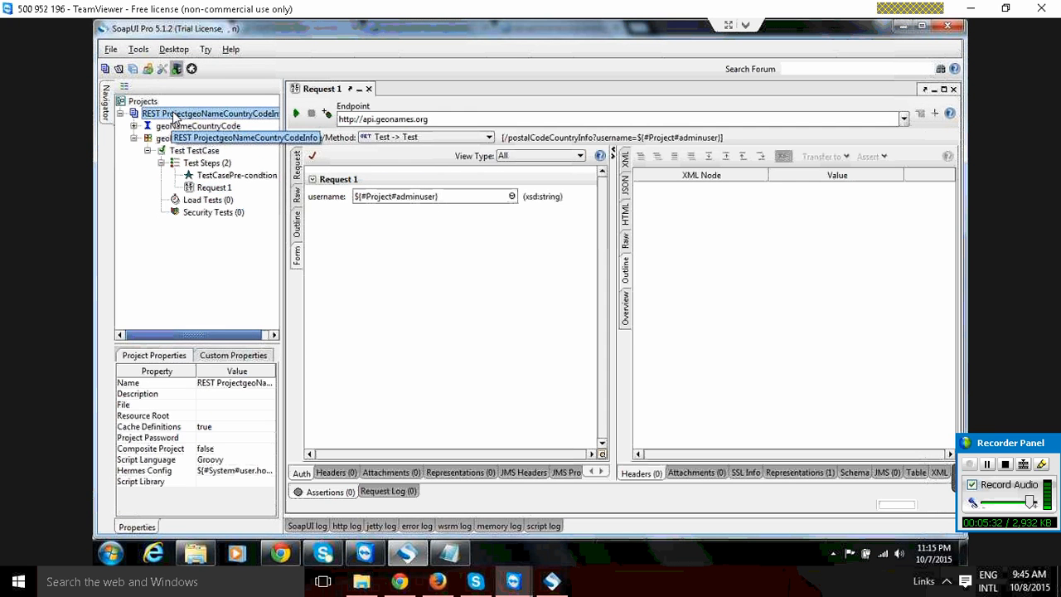
pyautogui.click(223, 358)
pyautogui.click(214, 404)
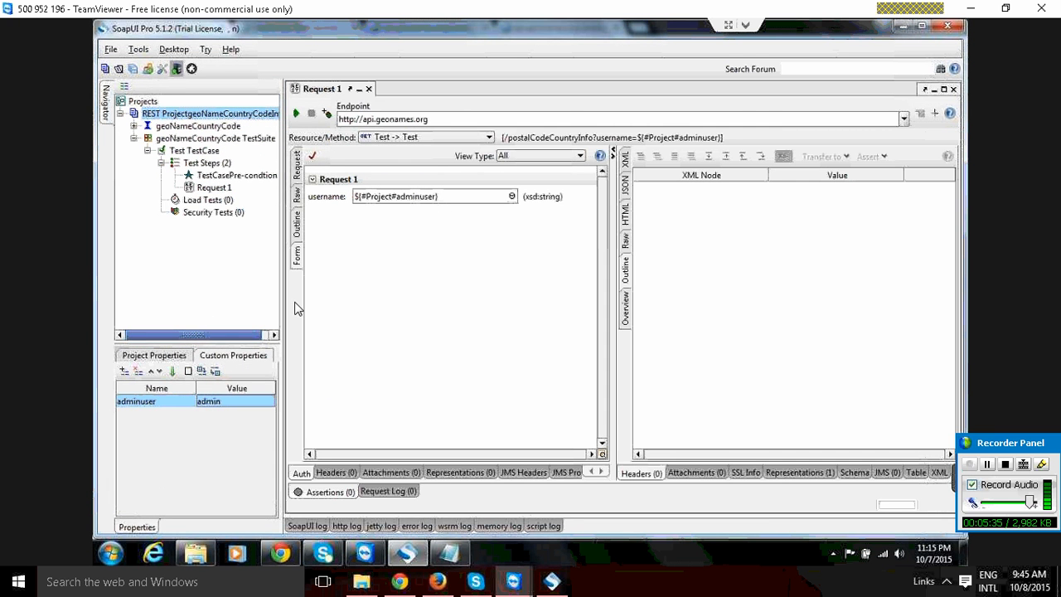
pyautogui.click(207, 187)
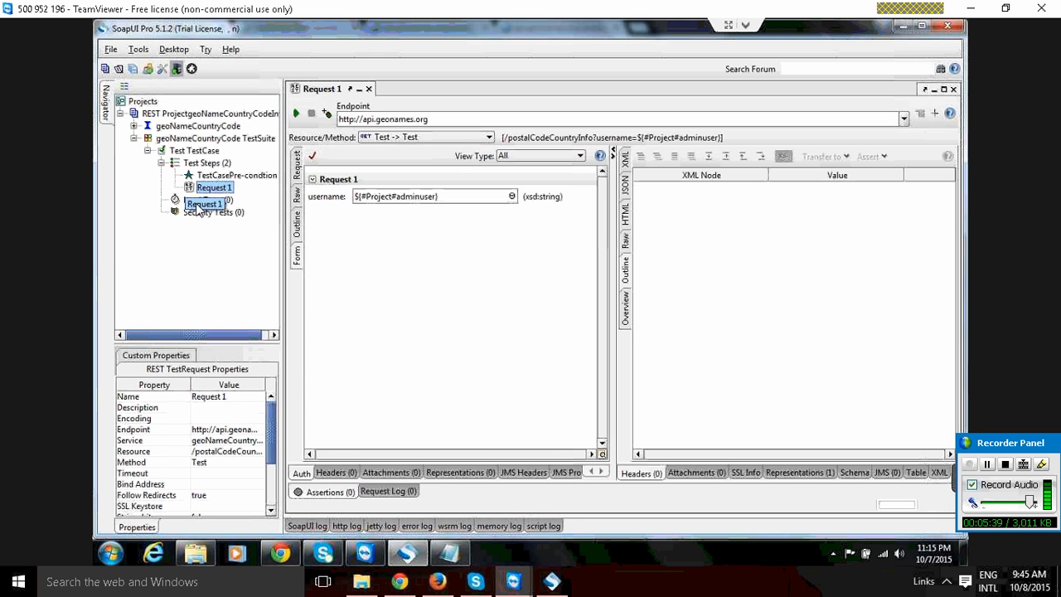
pyautogui.click(447, 555)
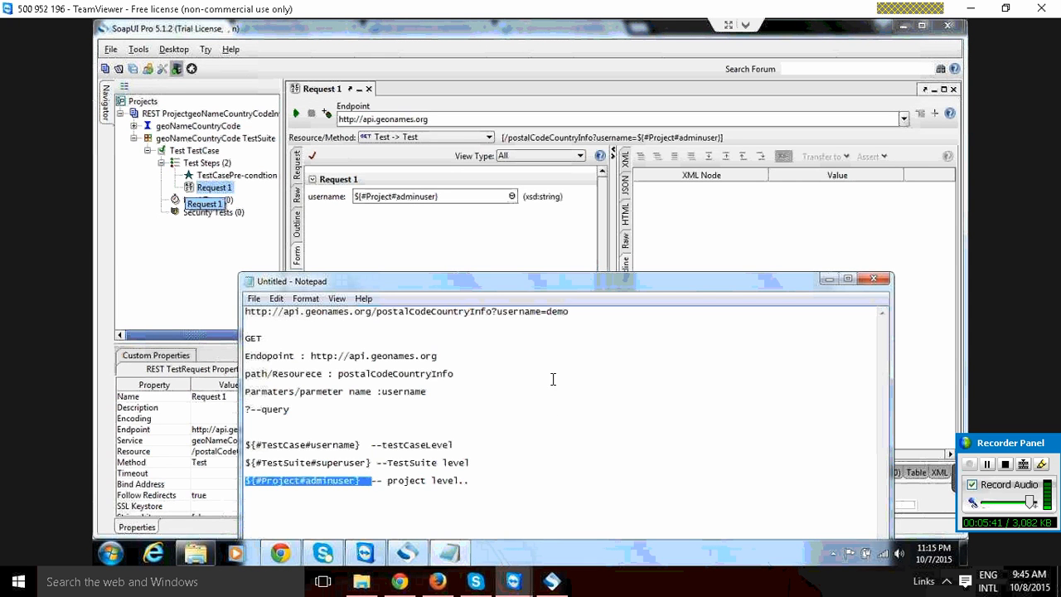
pyautogui.moveTo(496, 312); pyautogui.dragTo(592, 312)
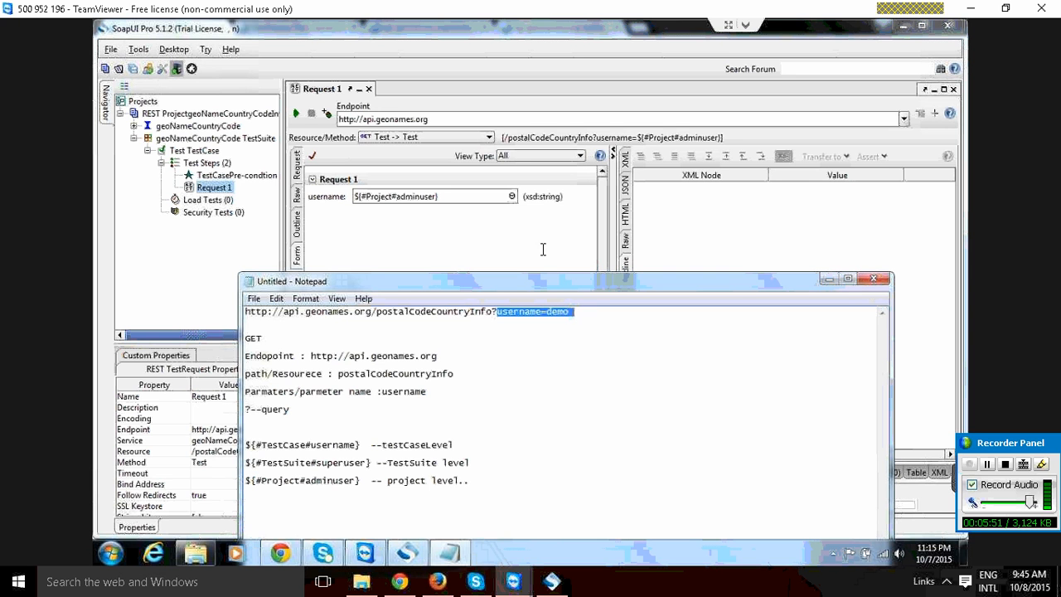
# Open Test TestCase in its editor and run it.
pyautogui.click(208, 152)
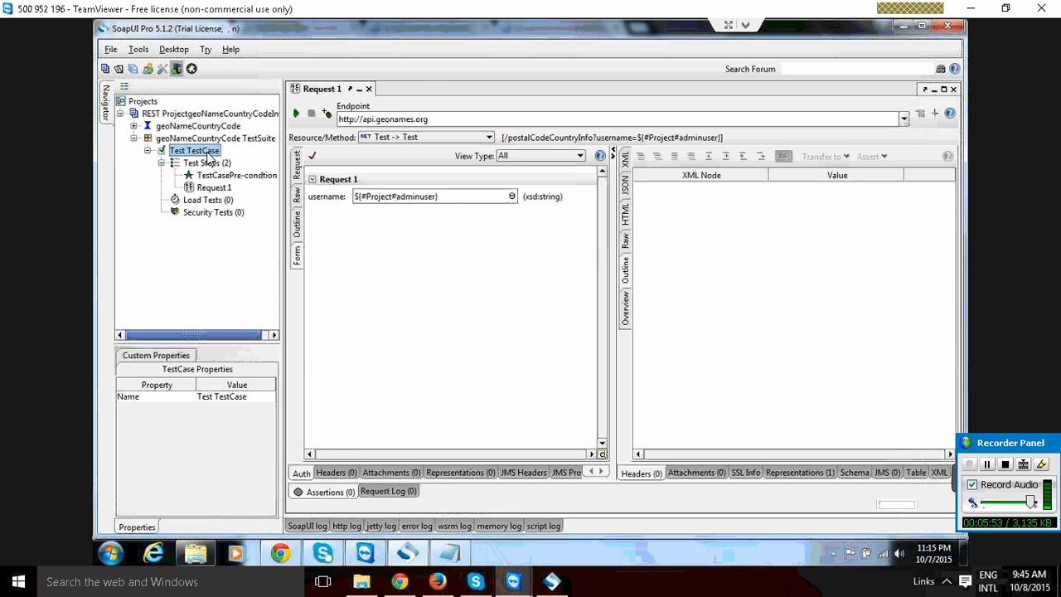
pyautogui.doubleClick(208, 154)
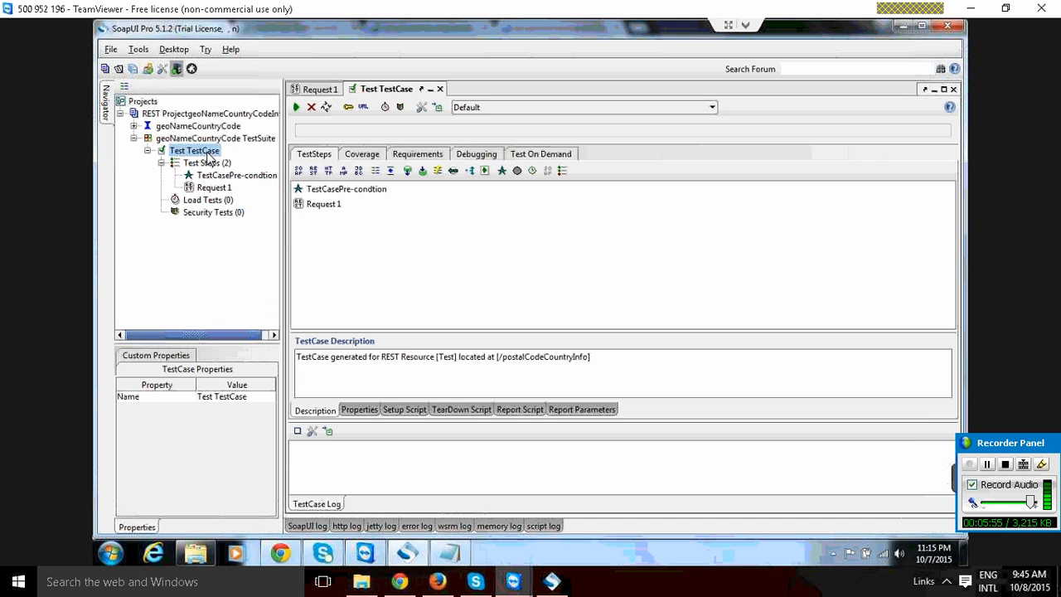
pyautogui.click(294, 109)
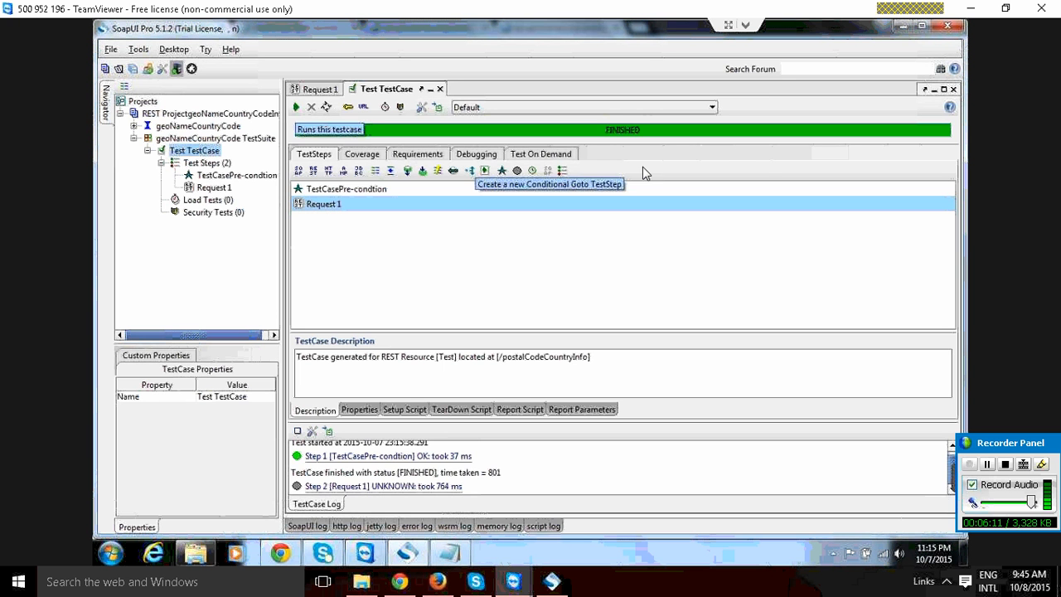
# Open Request 1 from the test case's steps and examine its response as XML.
pyautogui.doubleClick(323, 205)
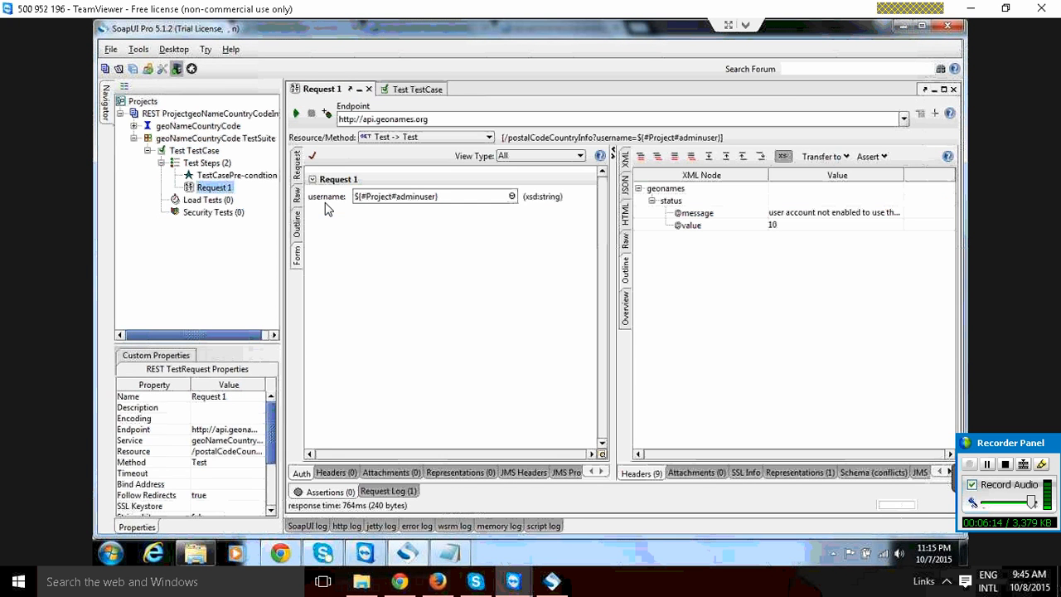
pyautogui.click(370, 89)
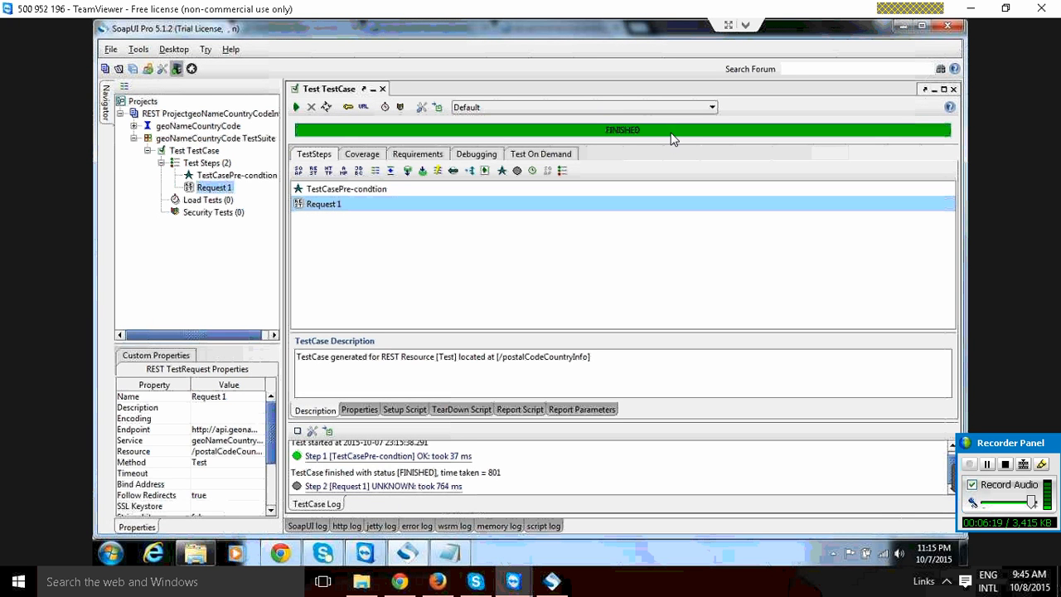
pyautogui.click(333, 209)
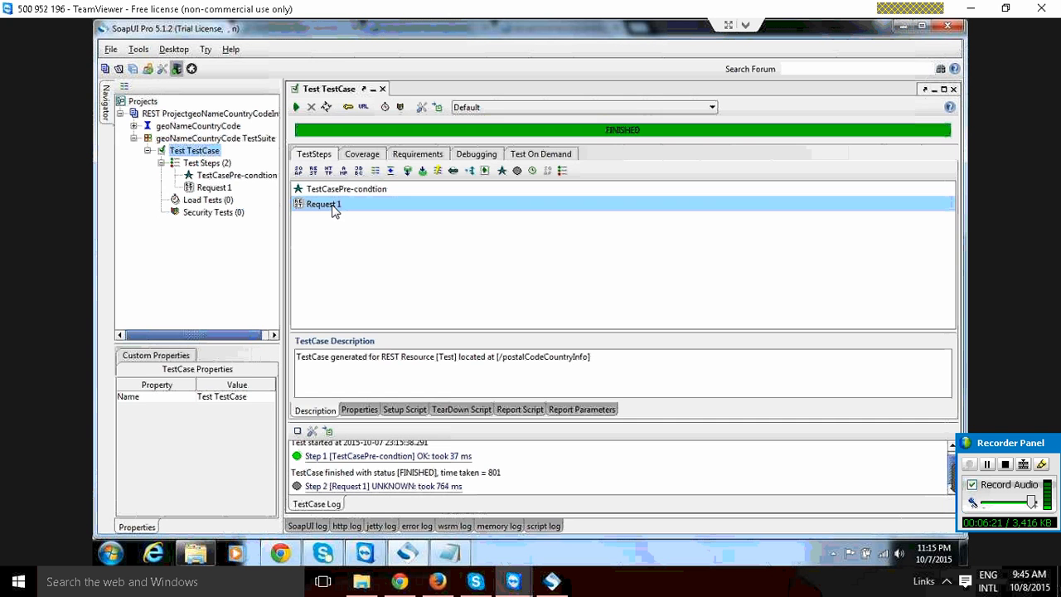
pyautogui.doubleClick(333, 207)
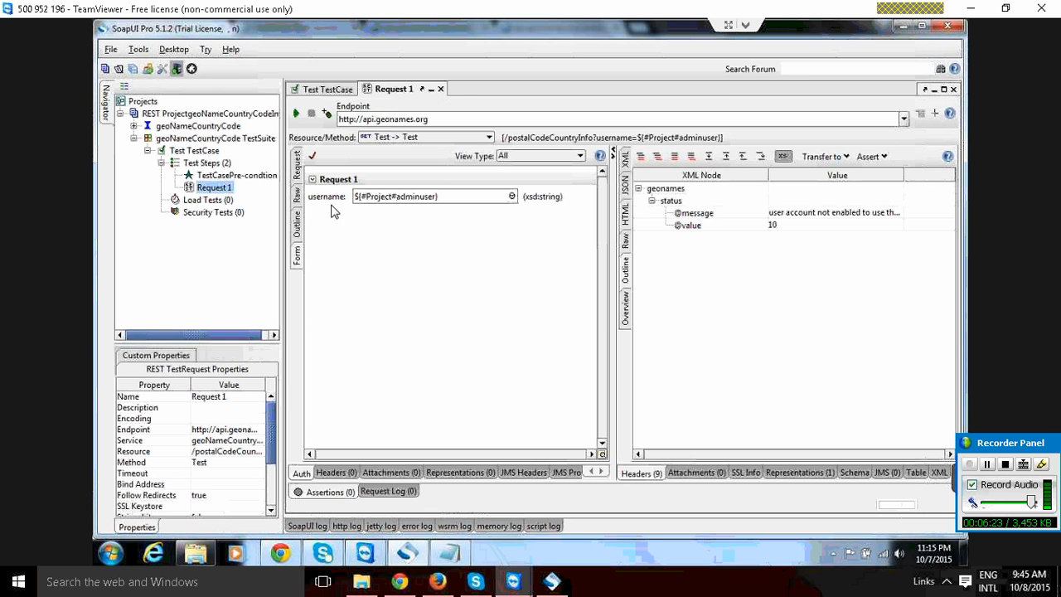
pyautogui.click(626, 163)
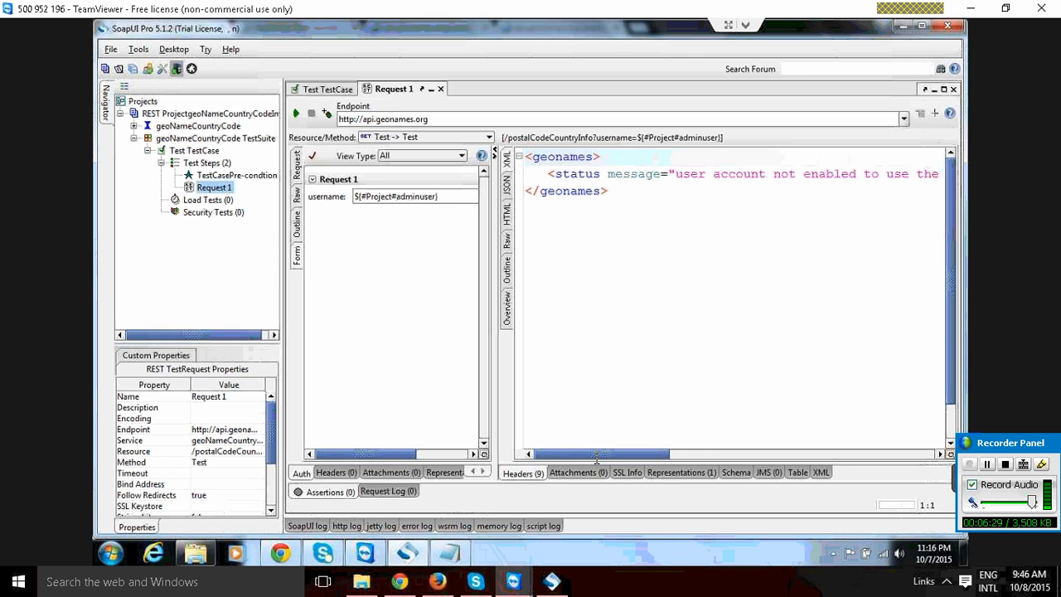
pyautogui.moveTo(596, 458); pyautogui.dragTo(613, 458)
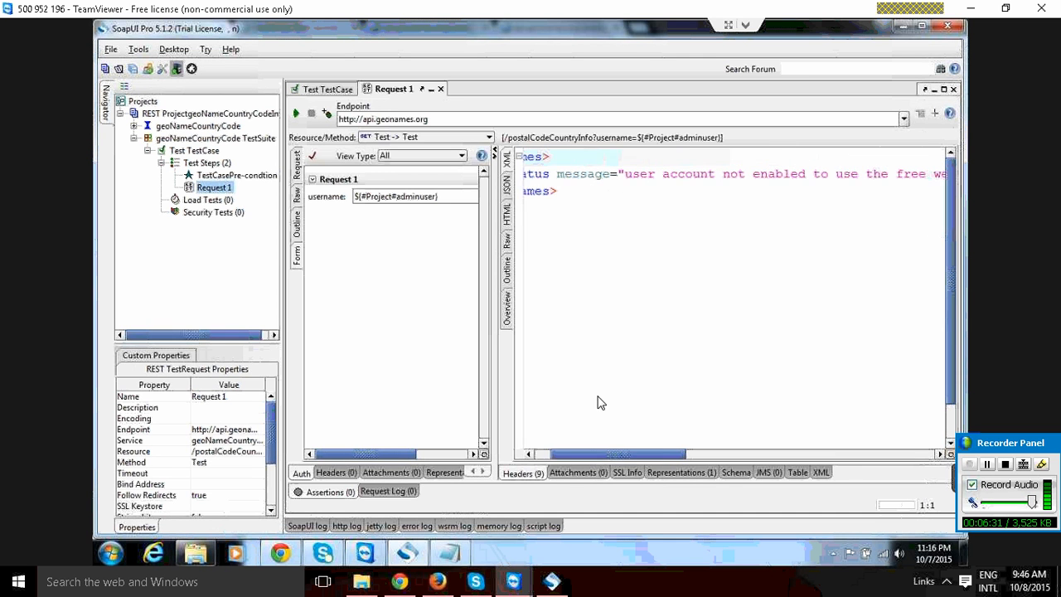
# Examine the HTTP status line and the geonames status message in Request 1's raw response.
pyautogui.click(508, 241)
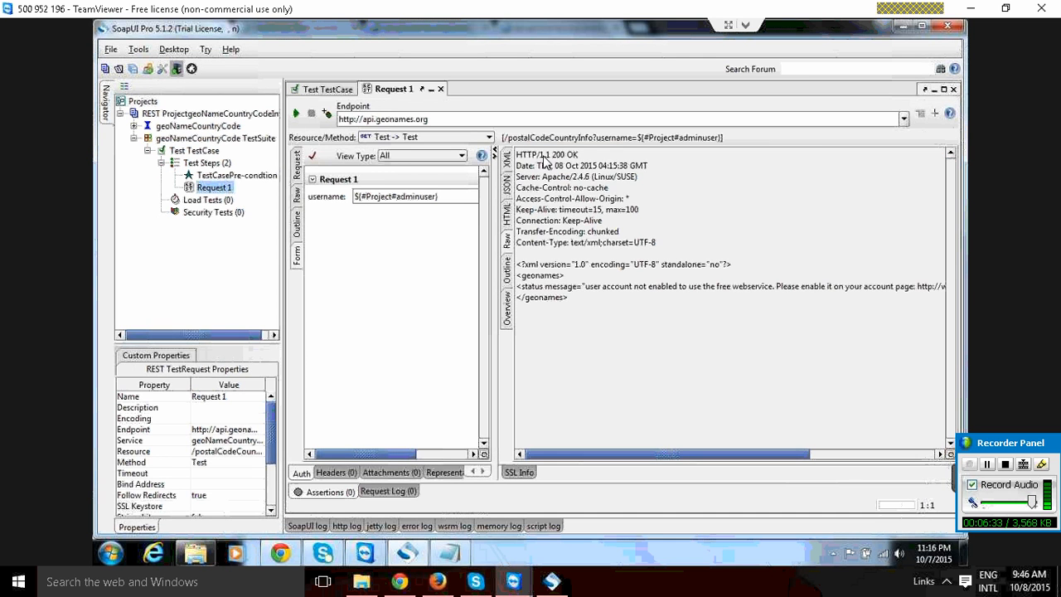
pyautogui.moveTo(544, 157); pyautogui.dragTo(590, 157)
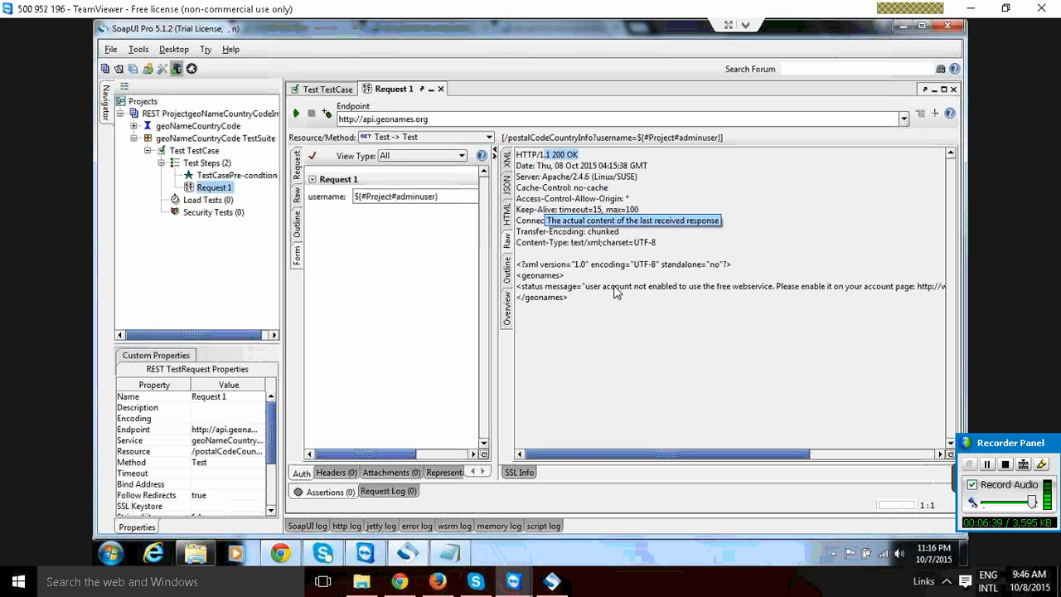
pyautogui.moveTo(650, 289); pyautogui.dragTo(773, 288)
pyautogui.moveTo(745, 452); pyautogui.dragTo(561, 472)
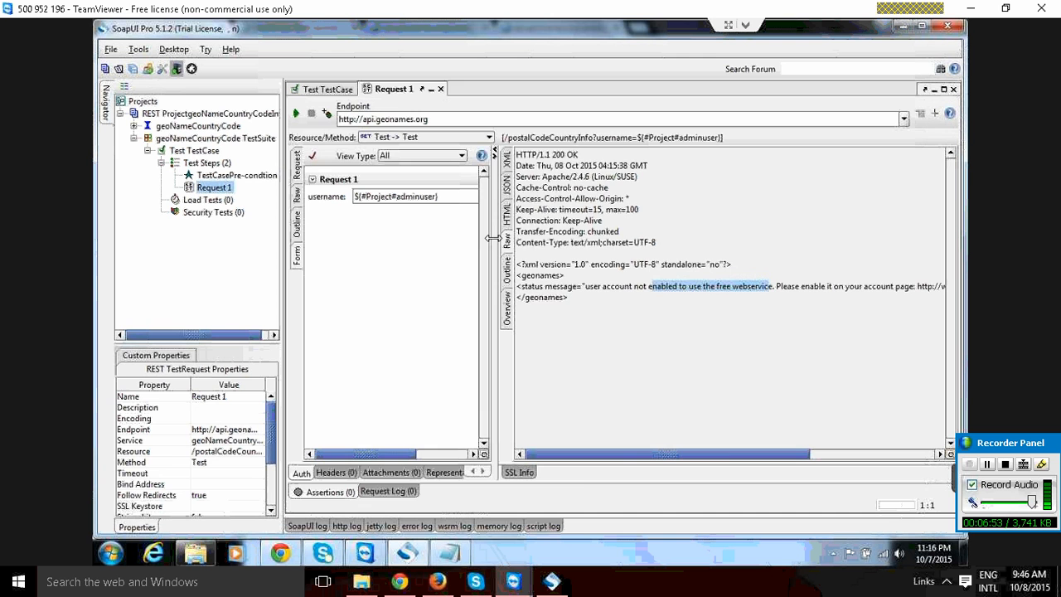
pyautogui.moveTo(492, 237); pyautogui.dragTo(613, 243)
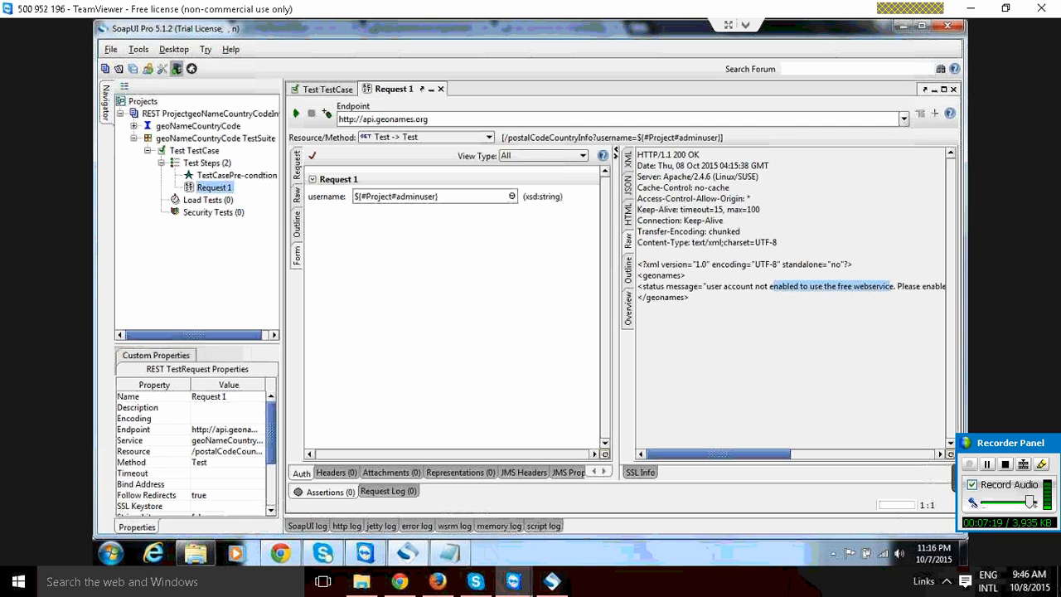
pyautogui.click(620, 159)
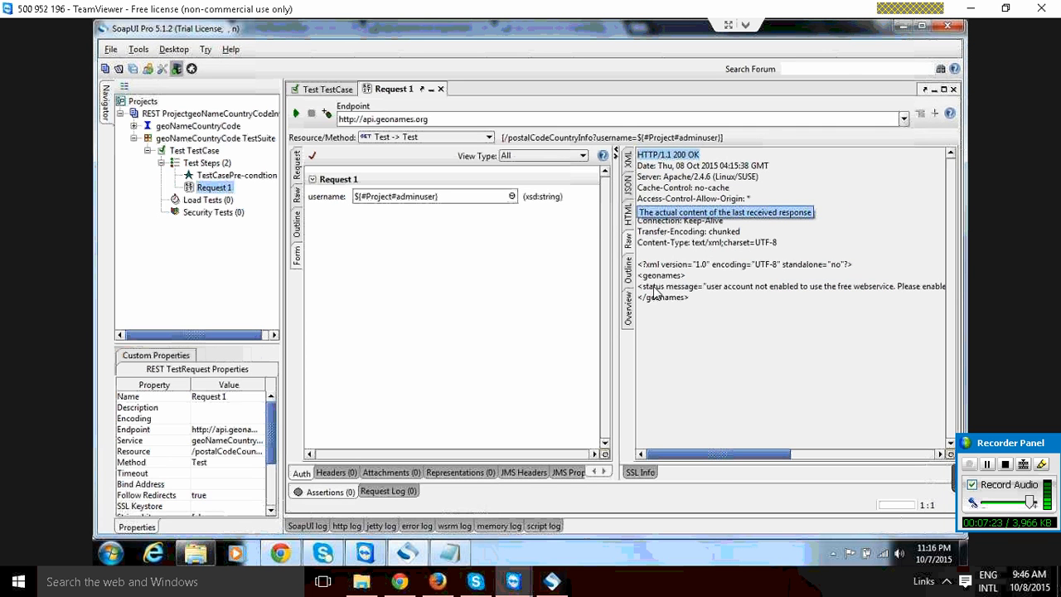
pyautogui.moveTo(706, 287); pyautogui.dragTo(895, 292)
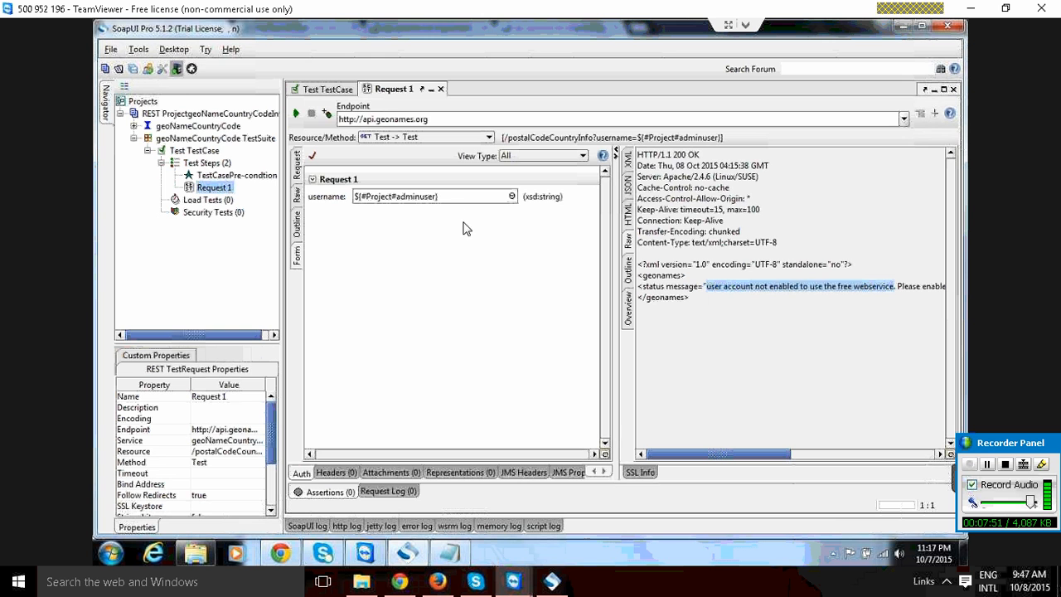
# Replace Request 1's username value with the Test TestCase username property using Get Data, and run the test case again.
pyautogui.hotkey('ctrl', 'a')
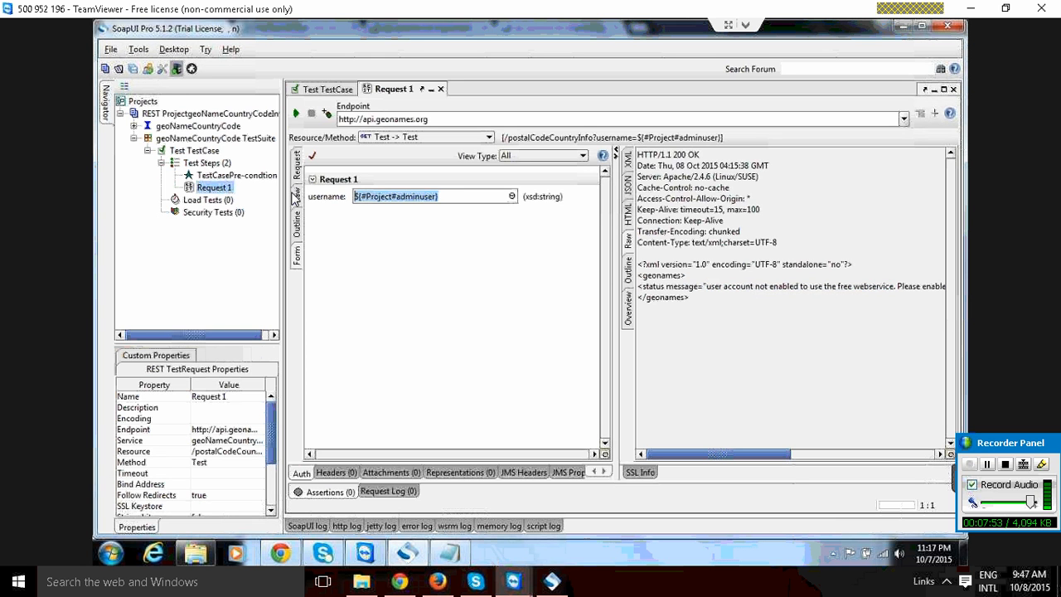
pyautogui.press('Delete')
pyautogui.rightClick(425, 197)
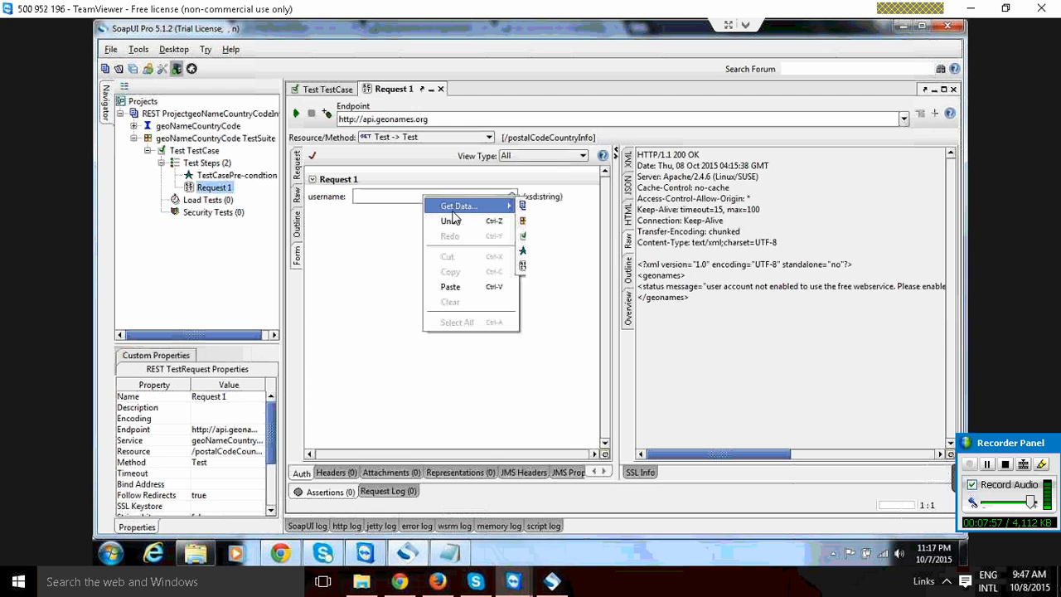
pyautogui.moveTo(460, 207)
pyautogui.moveTo(590, 237)
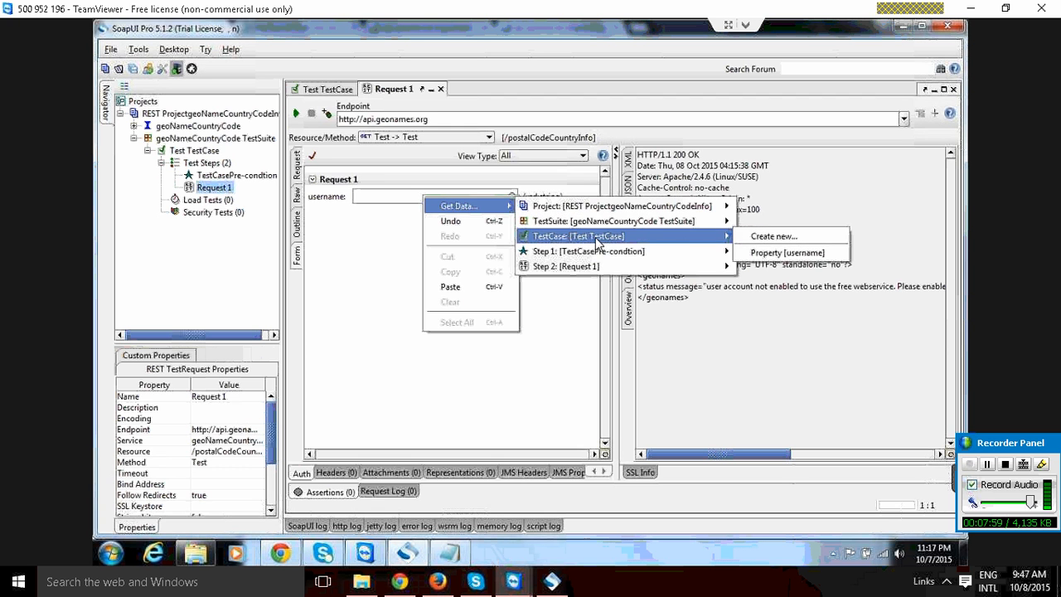
pyautogui.click(786, 252)
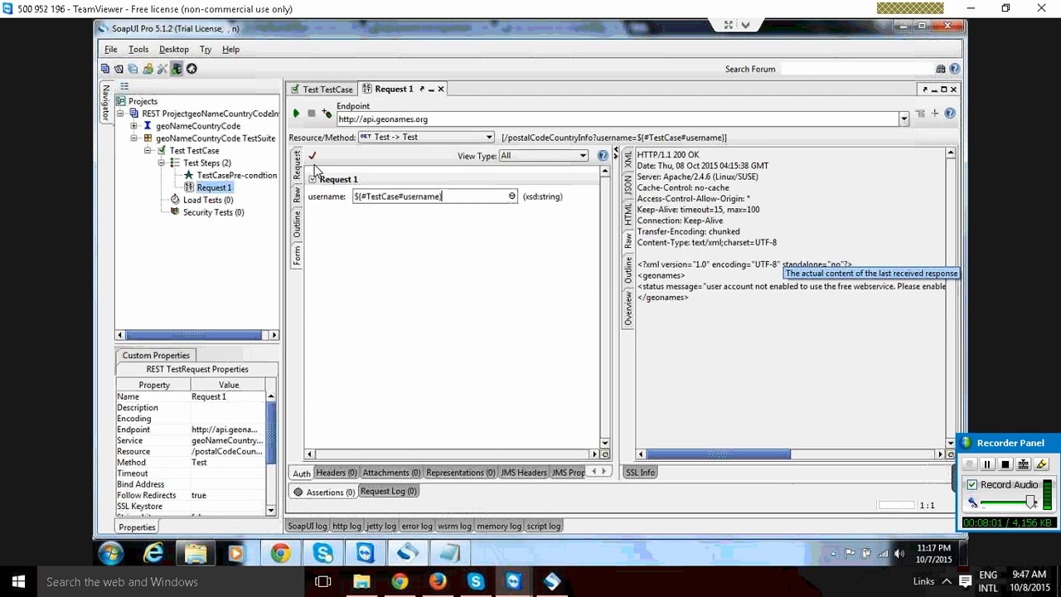
pyautogui.click(441, 89)
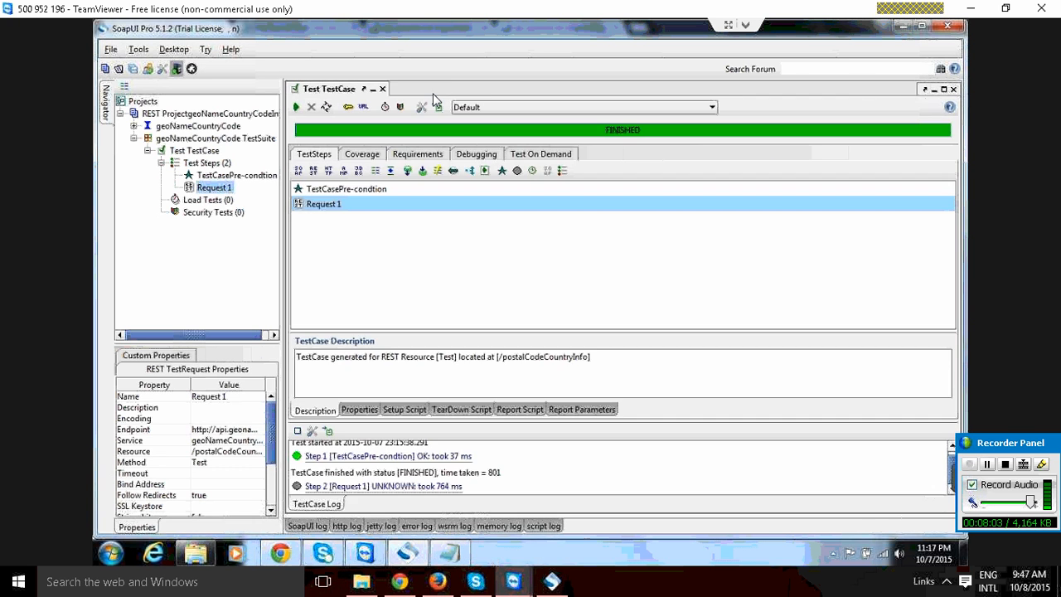
pyautogui.click(296, 107)
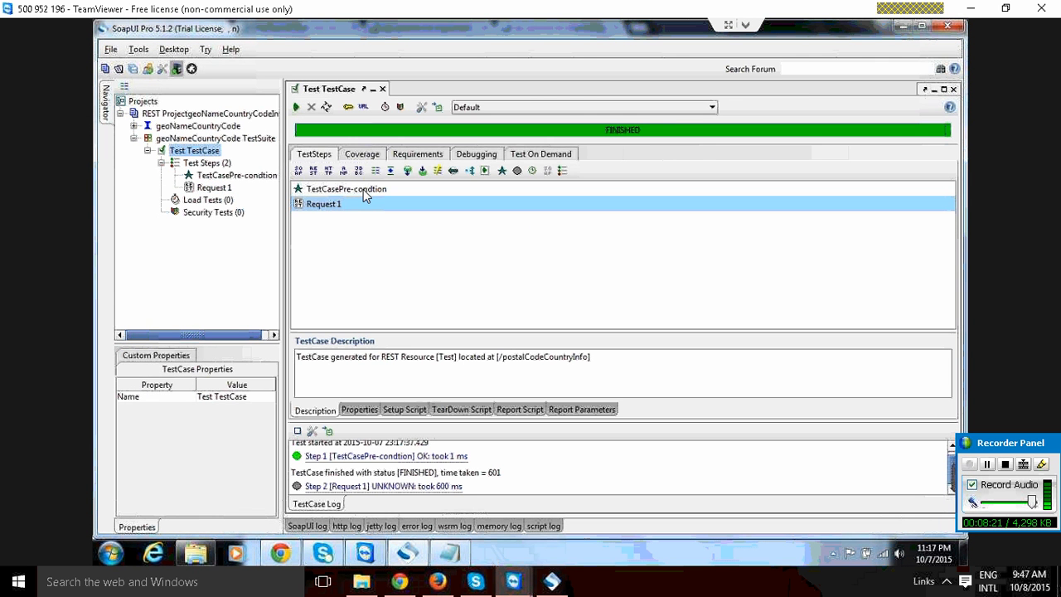
# Review the TestCasePre-condtion script's lines that set and read properties at test case and test suite level.
pyautogui.doubleClick(363, 189)
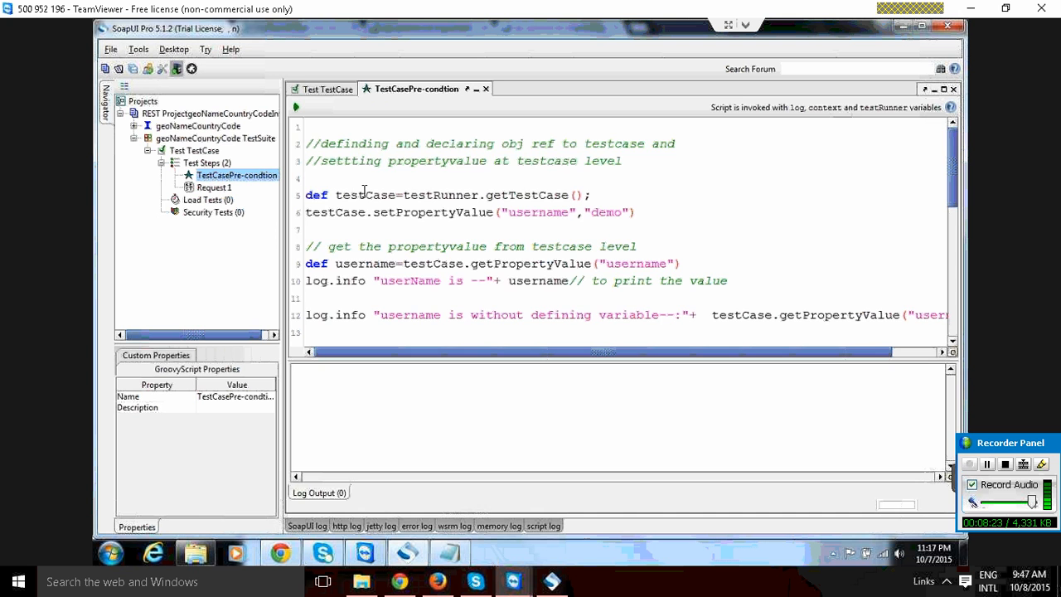
pyautogui.click(638, 231)
pyautogui.scroll(-2, 639, 231)
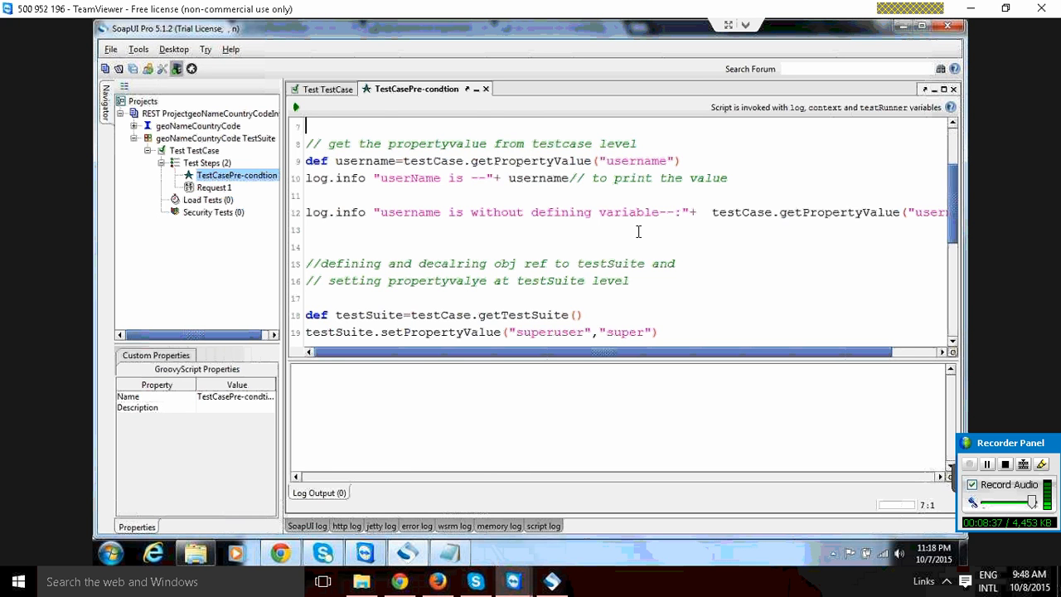
pyautogui.click(486, 88)
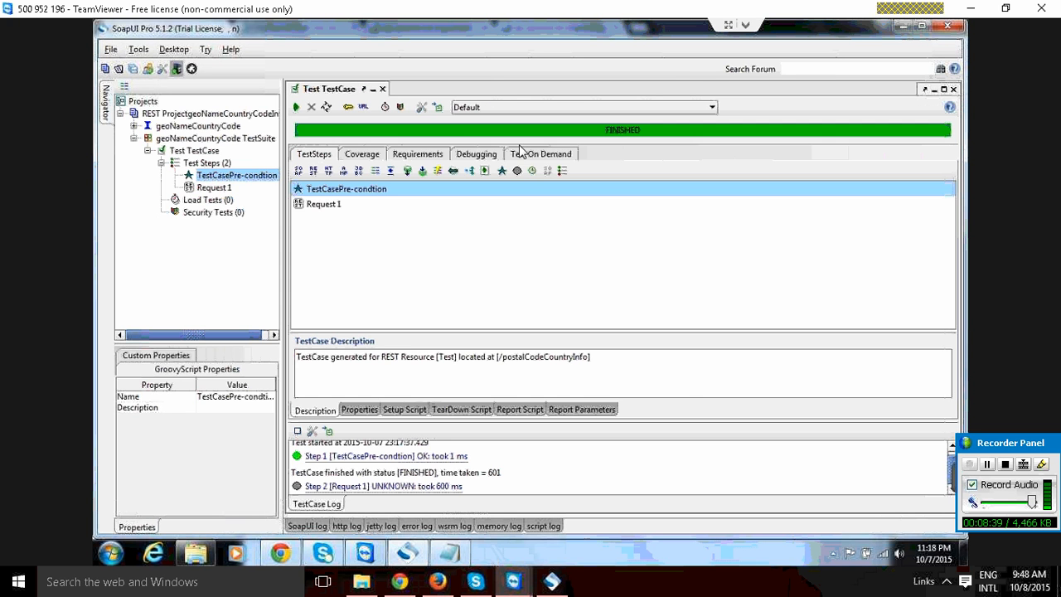
# Reopen Request 1 and examine the country entries of its response in raw and XML form.
pyautogui.click(324, 207)
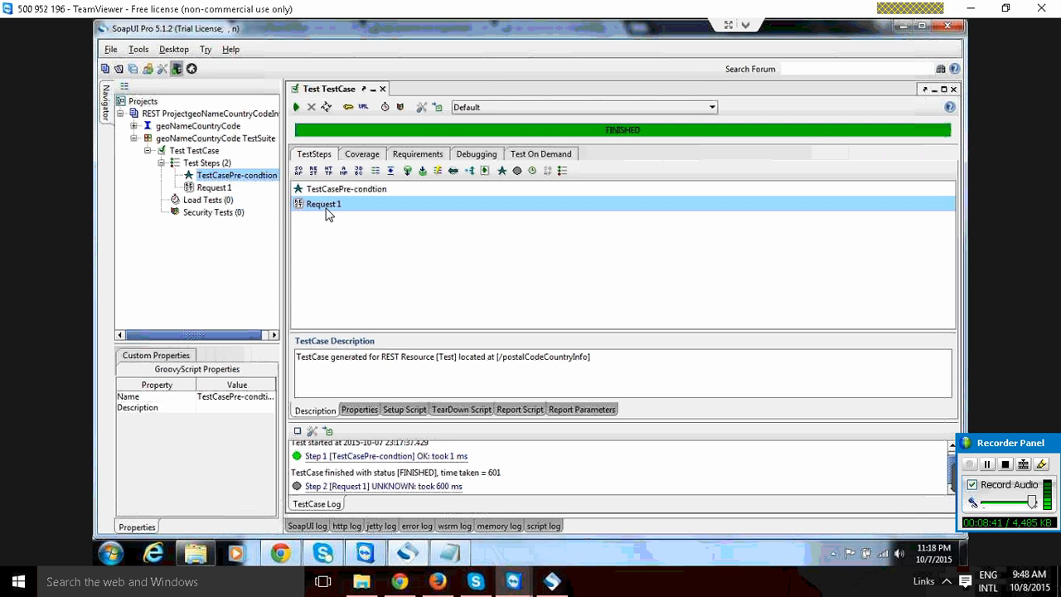
pyautogui.doubleClick(324, 208)
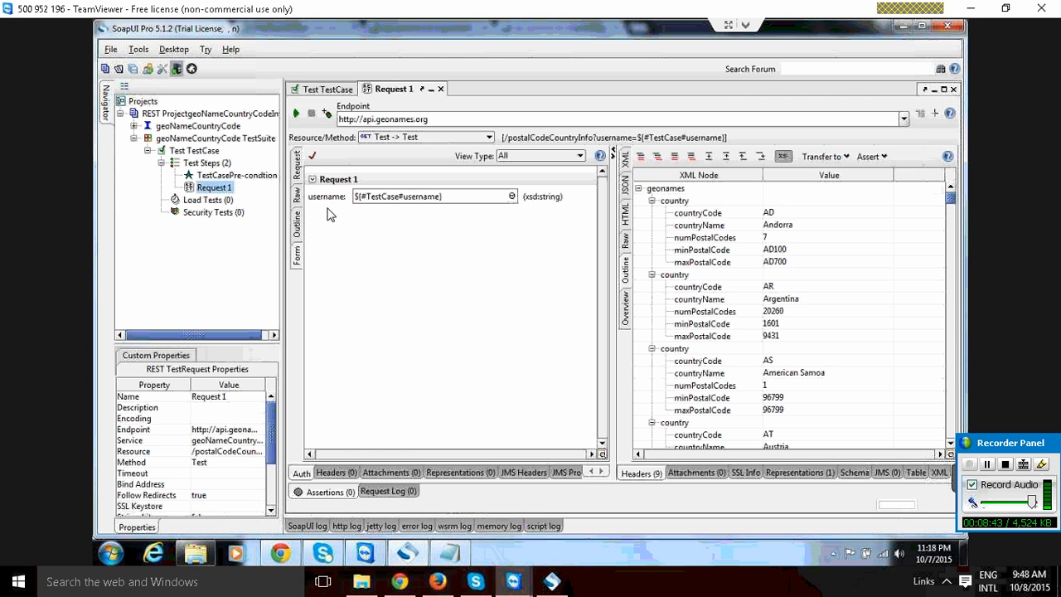
pyautogui.click(625, 247)
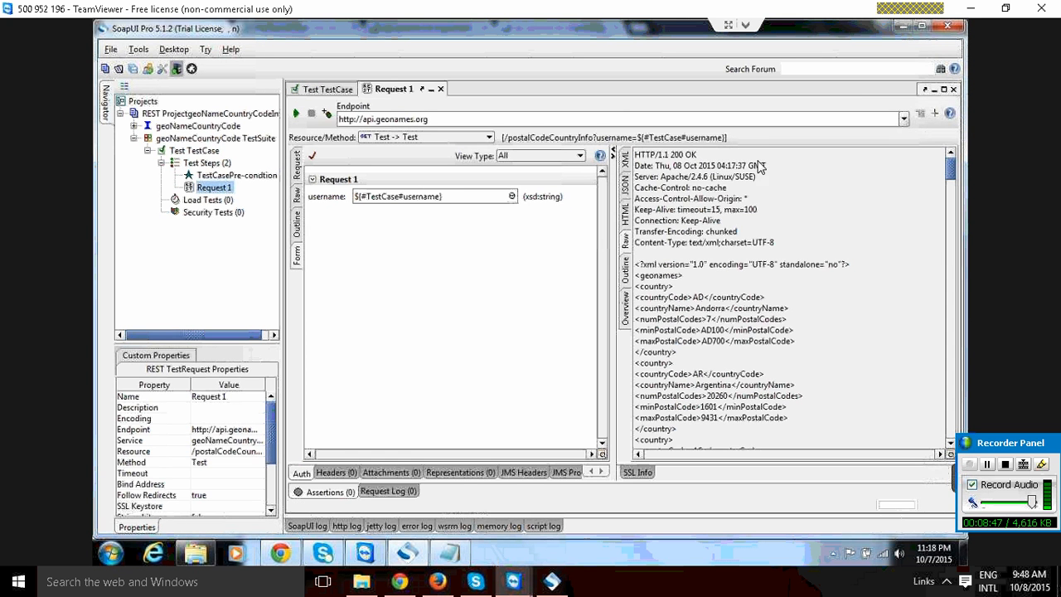
pyautogui.click(625, 159)
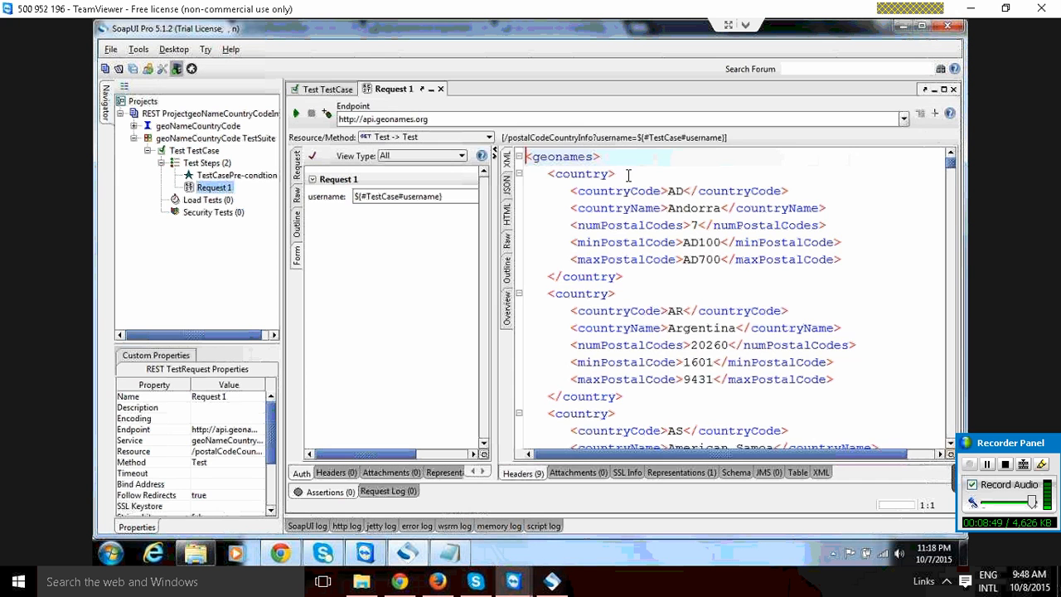
pyautogui.doubleClick(593, 173)
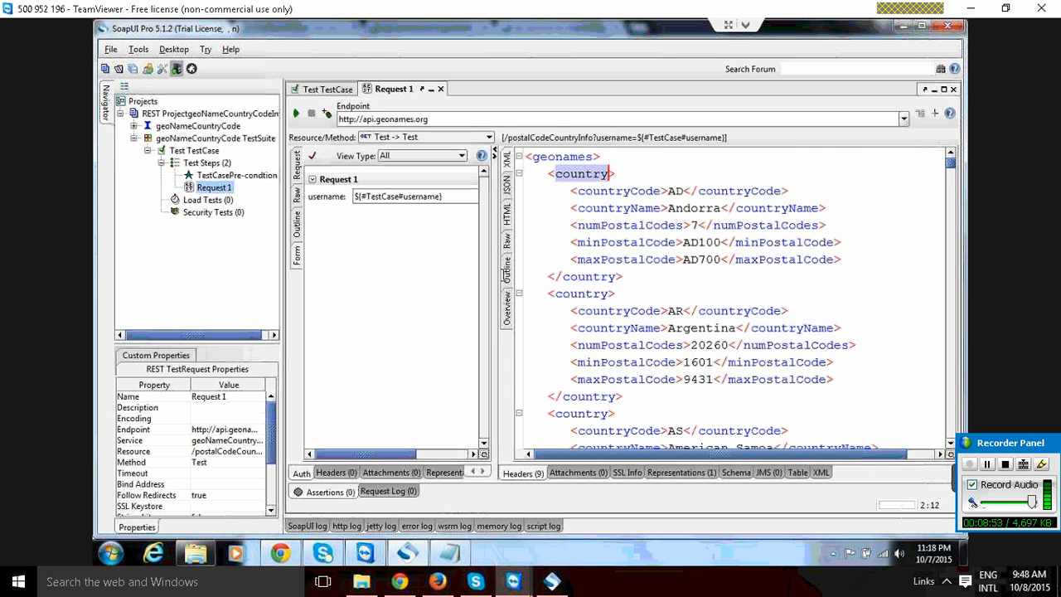
pyautogui.moveTo(496, 270); pyautogui.dragTo(634, 263)
pyautogui.click(777, 296)
pyautogui.scroll(-9, 777, 295)
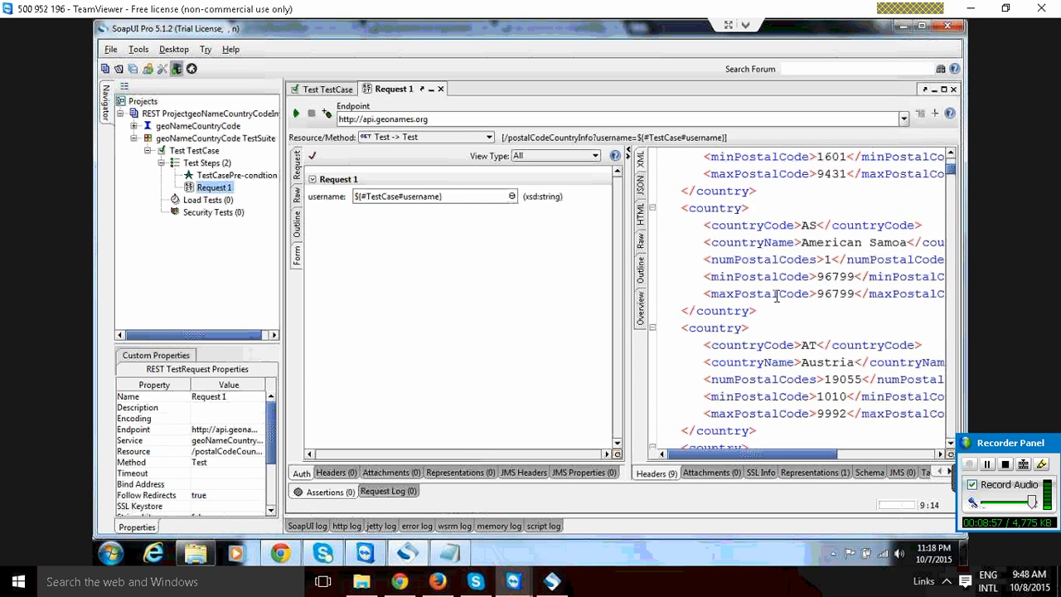
pyautogui.scroll(-13, 777, 296)
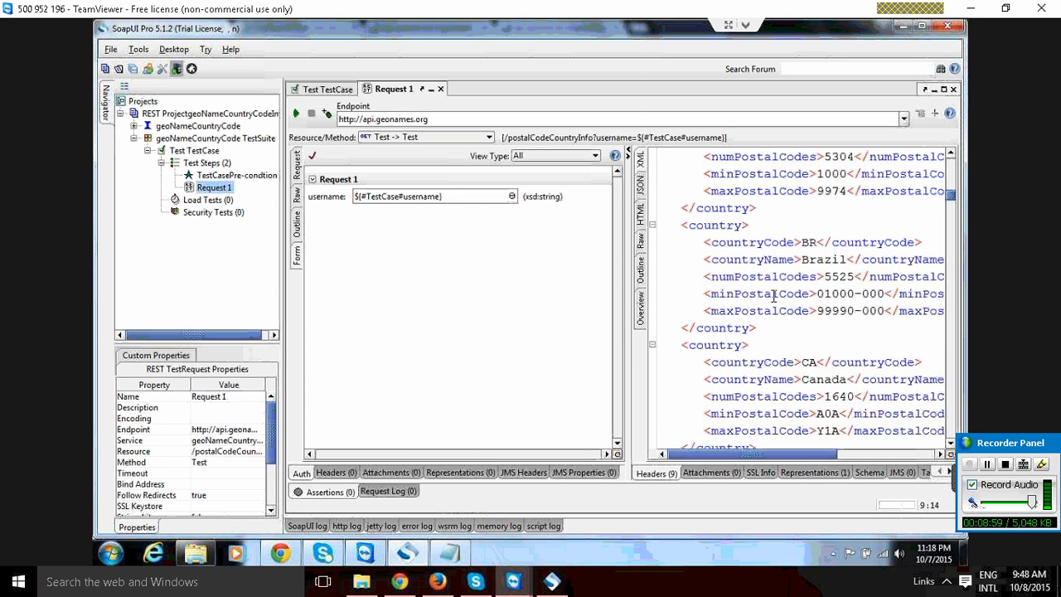
# Inspect Request 1's raw submitted request and compare its username with the value set in the TestCasePre-condtion script.
pyautogui.click(300, 200)
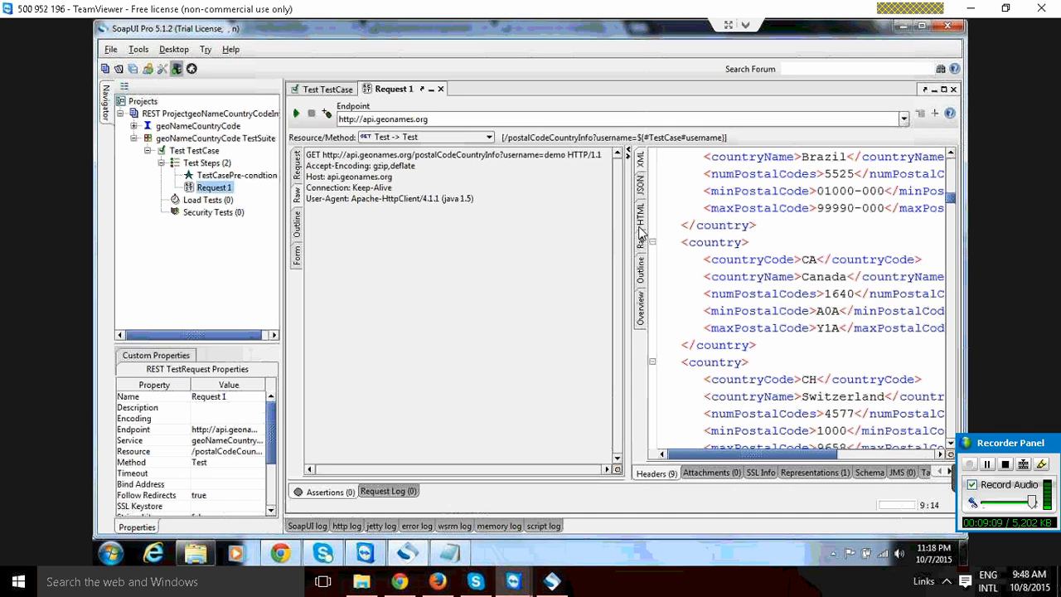
pyautogui.moveTo(626, 237); pyautogui.dragTo(692, 236)
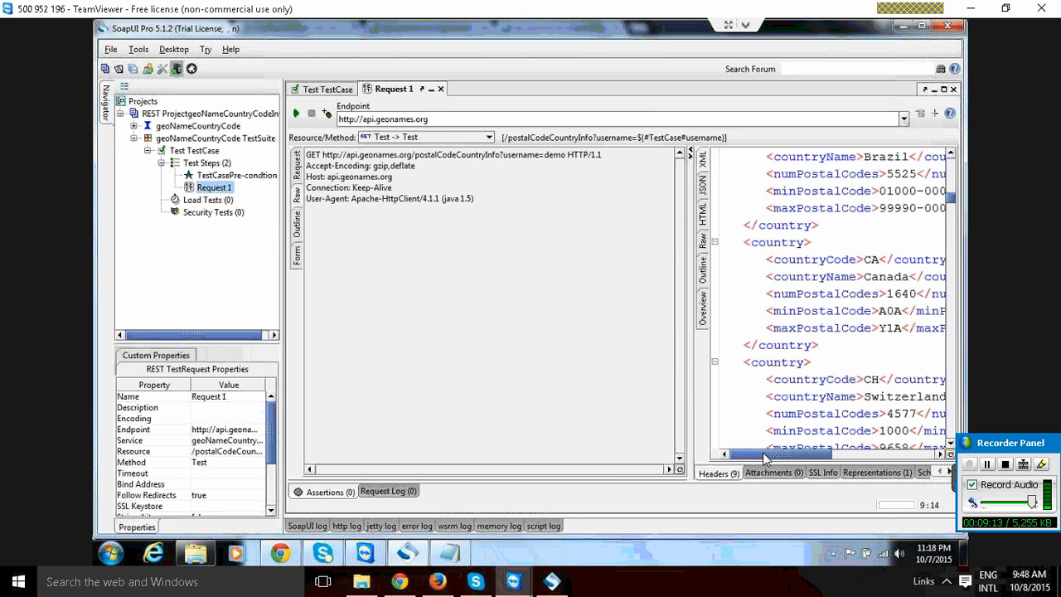
pyautogui.click(862, 454)
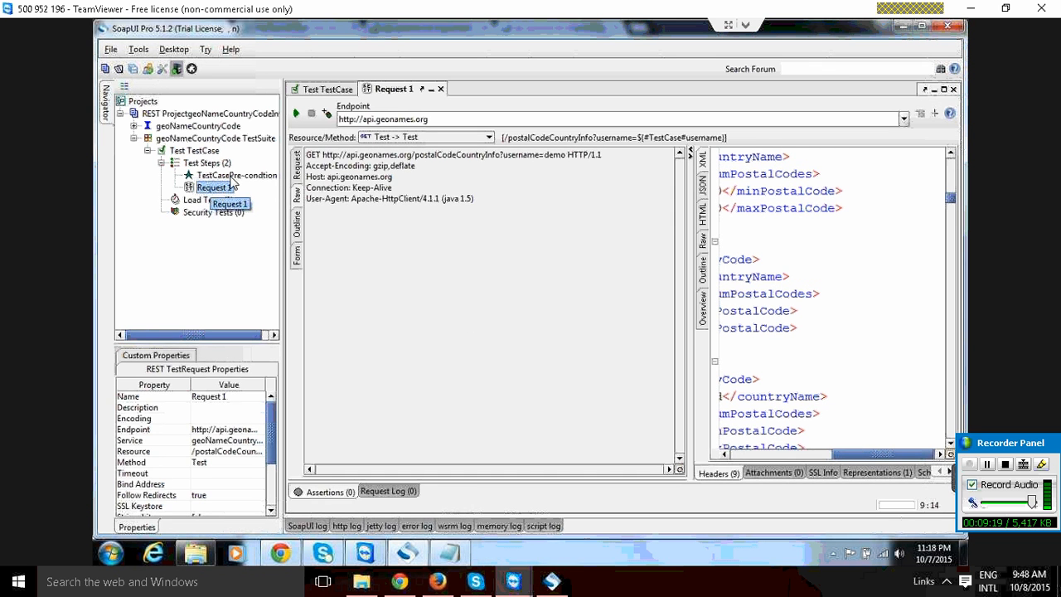
pyautogui.click(232, 178)
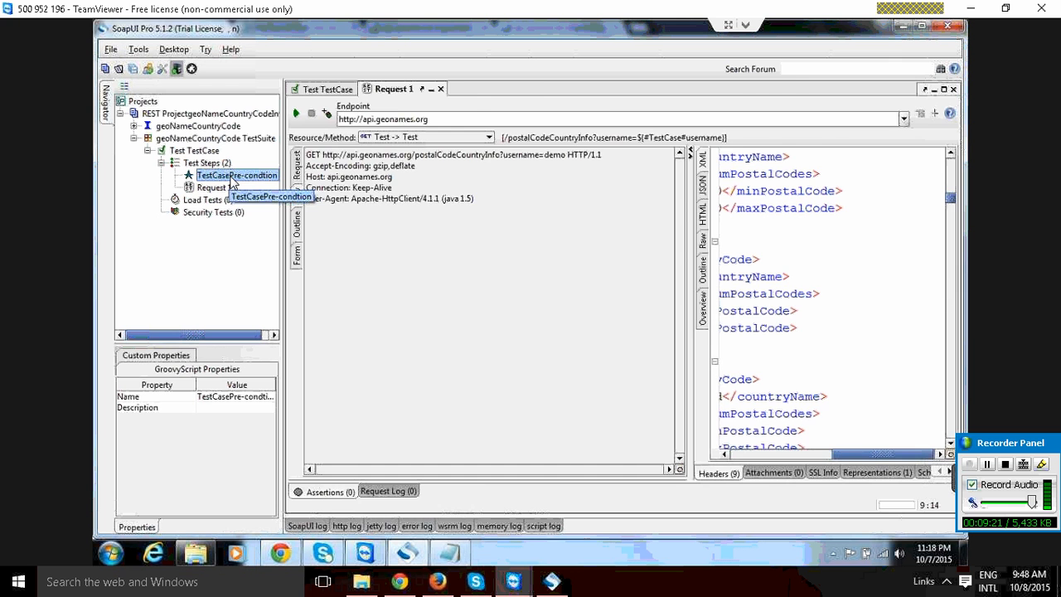
pyautogui.doubleClick(231, 177)
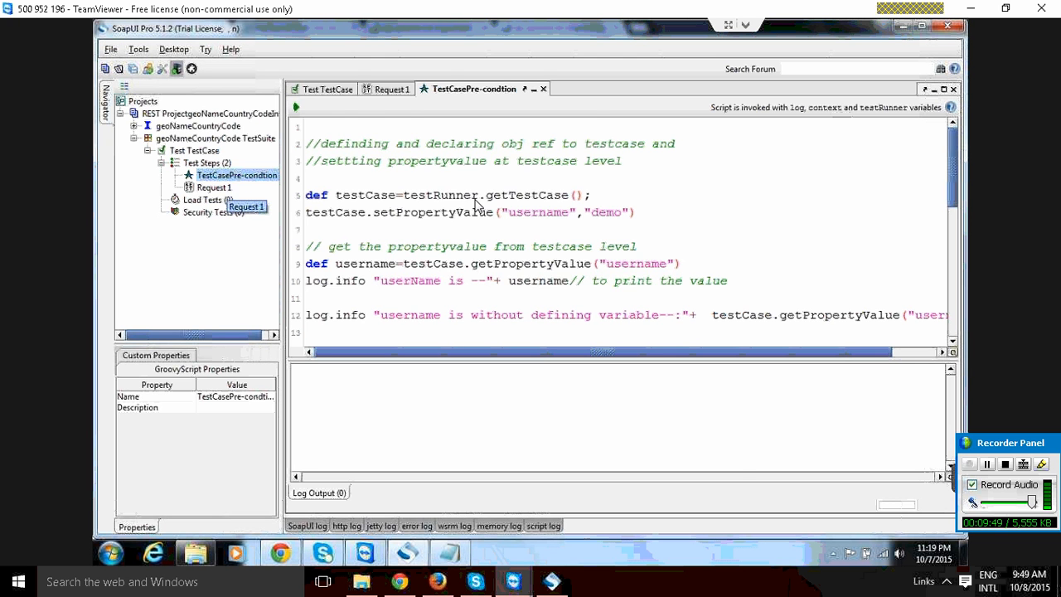
pyautogui.doubleClick(214, 187)
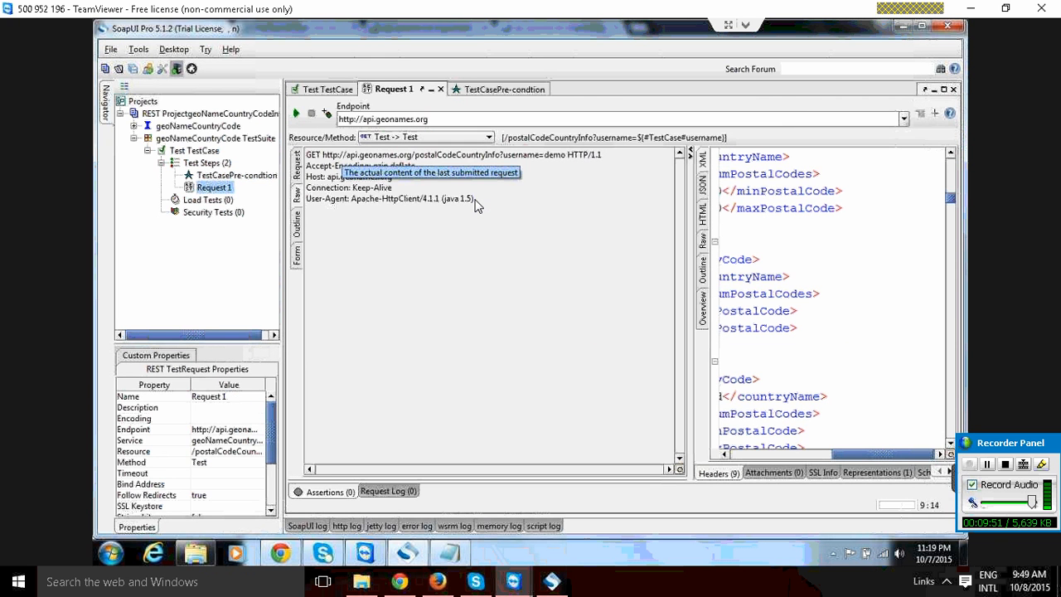